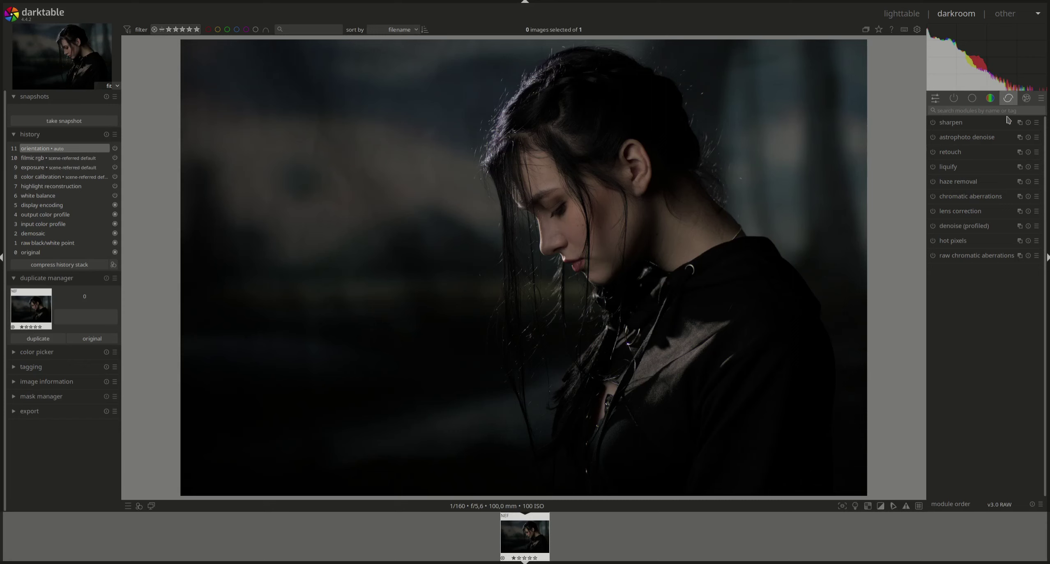
Step: In color calibration, sample the illuminant from the whole image and try the AI detection from image surfaces
{"action": "left_click", "coordinate": [989, 98]}
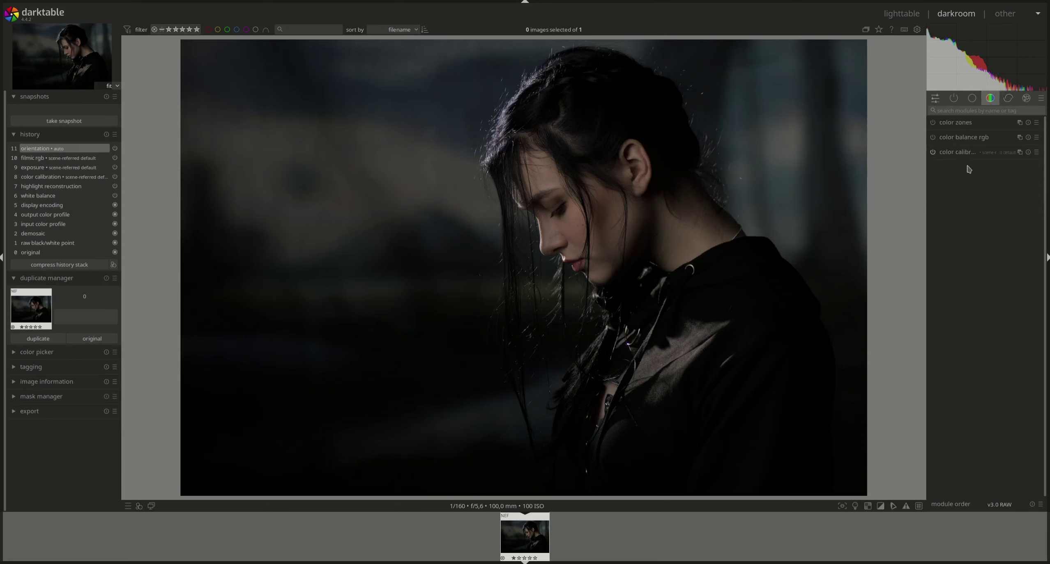
{"action": "left_click", "coordinate": [963, 153]}
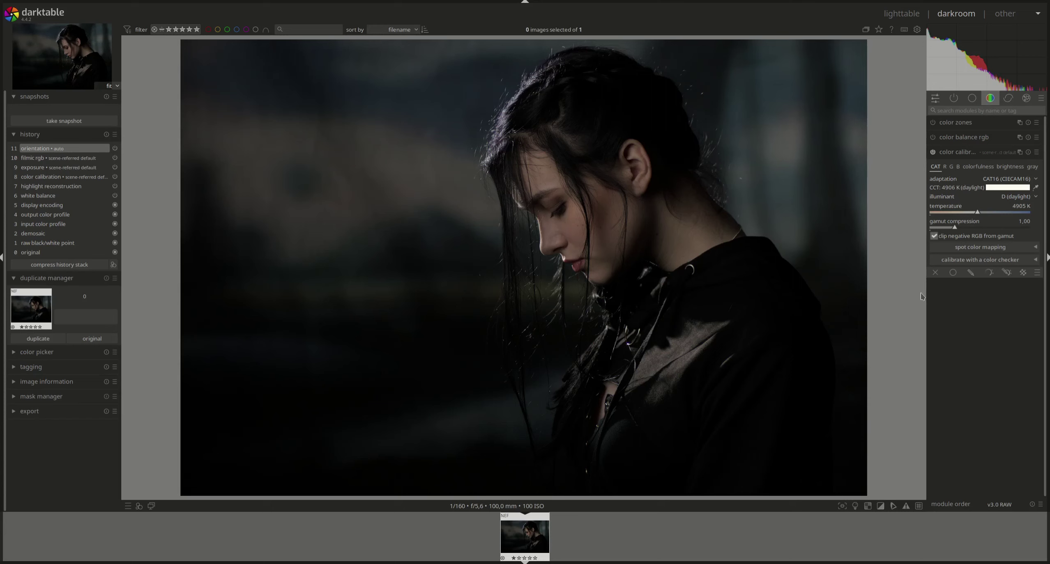
{"action": "left_click", "coordinate": [1035, 188]}
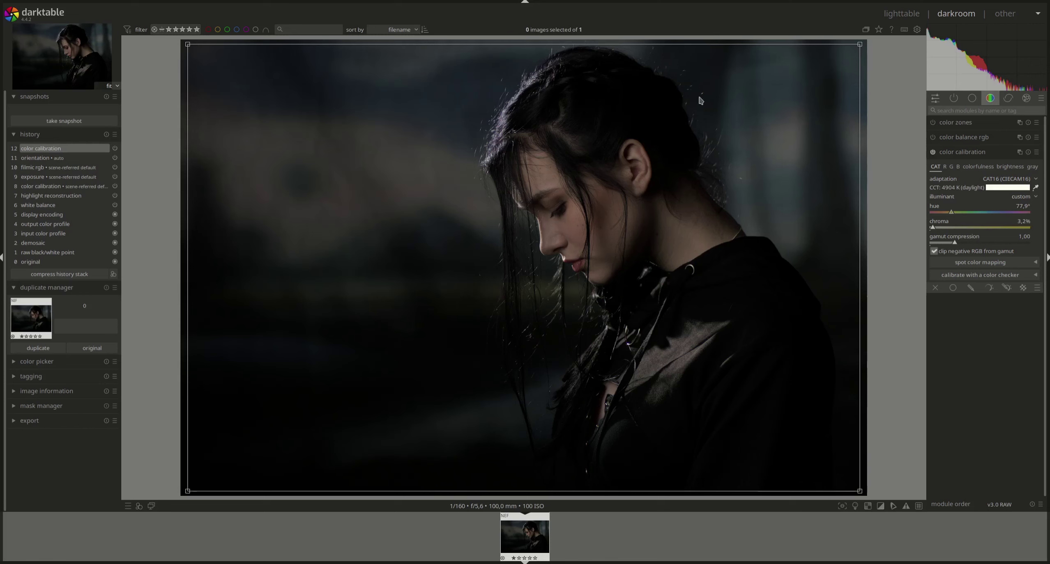
{"action": "left_click", "coordinate": [1030, 198]}
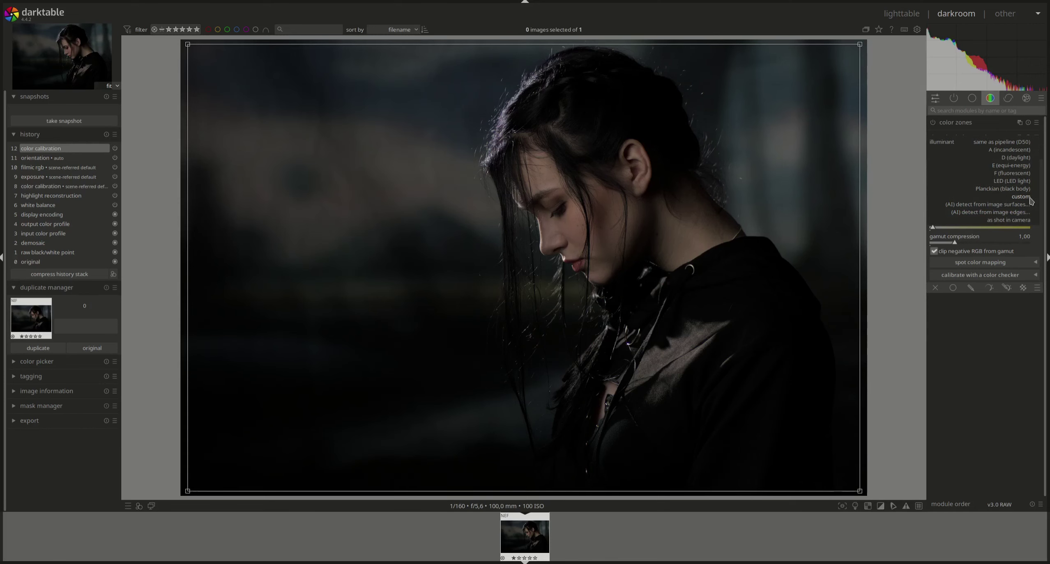
{"action": "left_click", "coordinate": [1018, 204]}
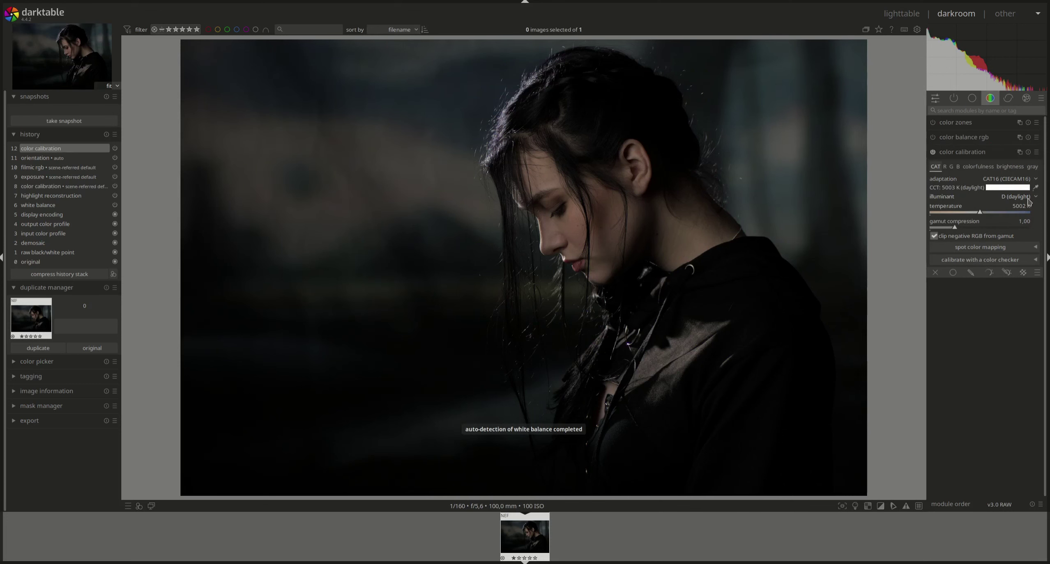
Step: Set the illuminant to custom and sample the white balance from a small patch of blurred background behind the woman's head
{"action": "left_click", "coordinate": [1028, 200]}
{"action": "left_click", "coordinate": [1021, 235]}
{"action": "left_click_drag", "start_coordinate": [799, 150], "coordinate": [781, 136]}
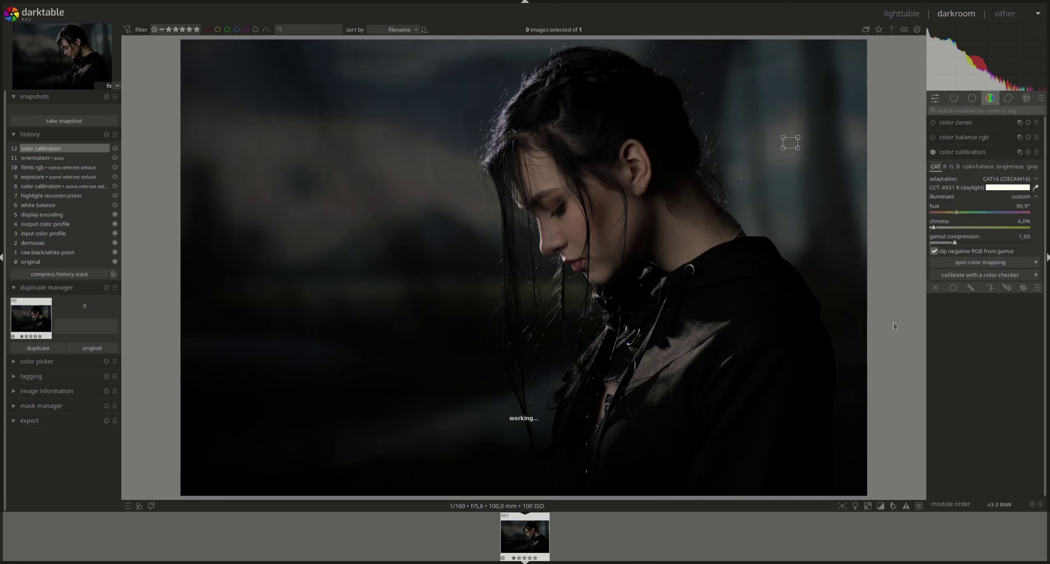
Step: Compare the photo before and after the color calibration edit in the history, then return to the edited state and collapse the module
{"action": "left_click", "coordinate": [52, 158]}
{"action": "left_click", "coordinate": [54, 149]}
{"action": "left_click", "coordinate": [52, 159]}
{"action": "left_click", "coordinate": [56, 151]}
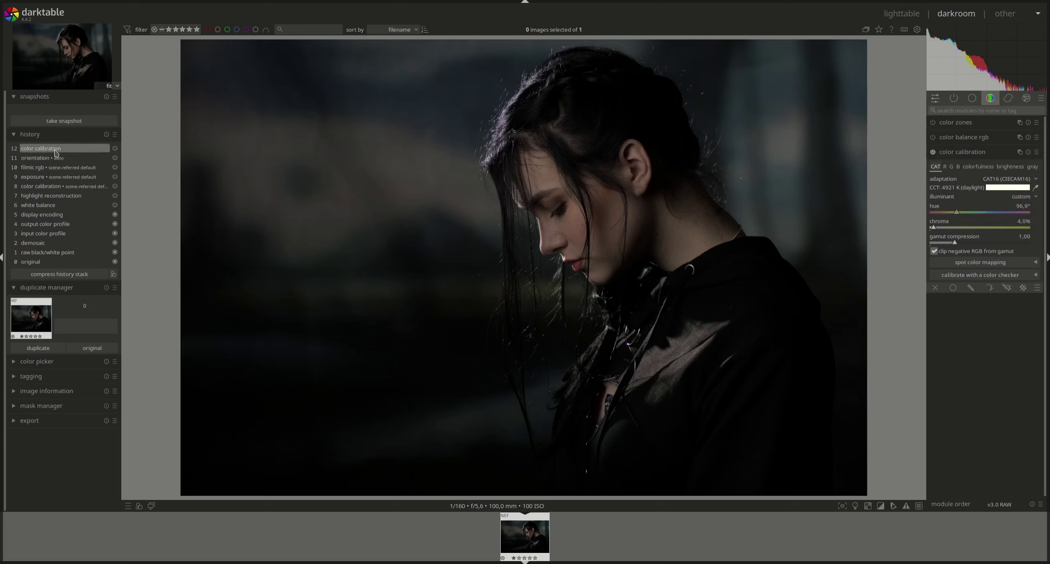
{"action": "left_click", "coordinate": [53, 156]}
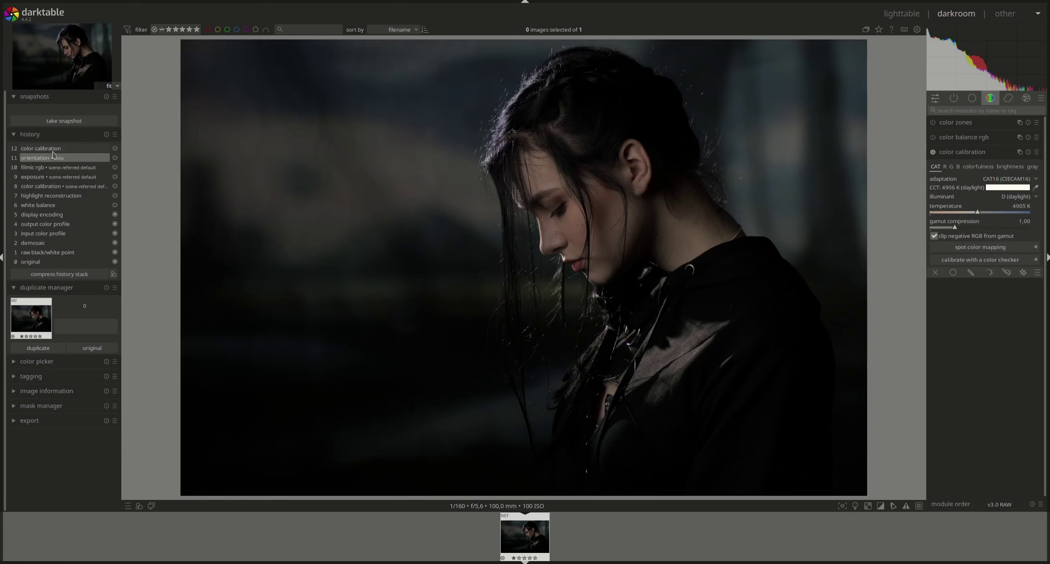
{"action": "left_click", "coordinate": [53, 150]}
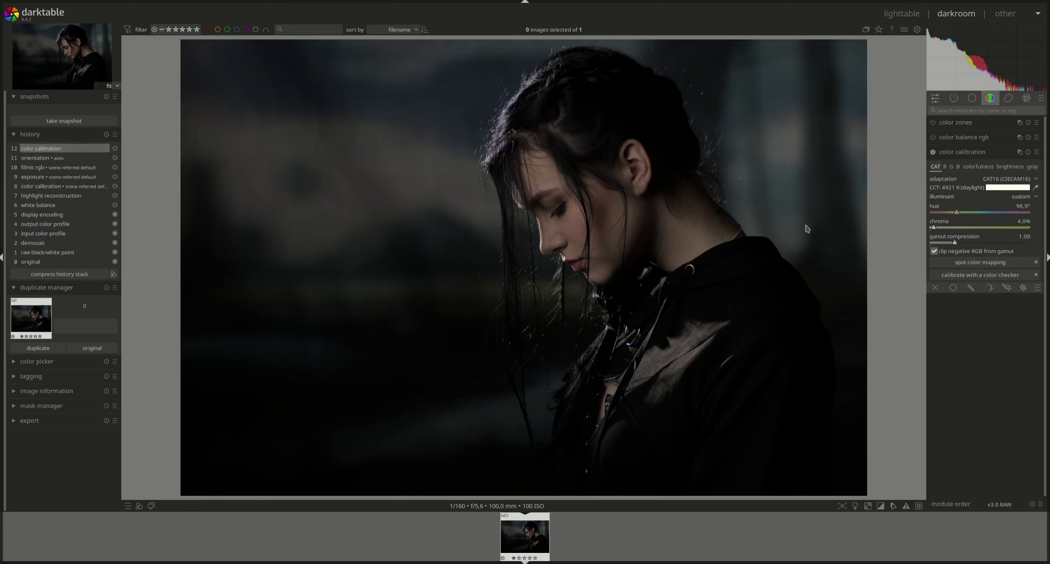
{"action": "left_click", "coordinate": [52, 158]}
{"action": "left_click", "coordinate": [54, 149]}
{"action": "left_click", "coordinate": [963, 152]}
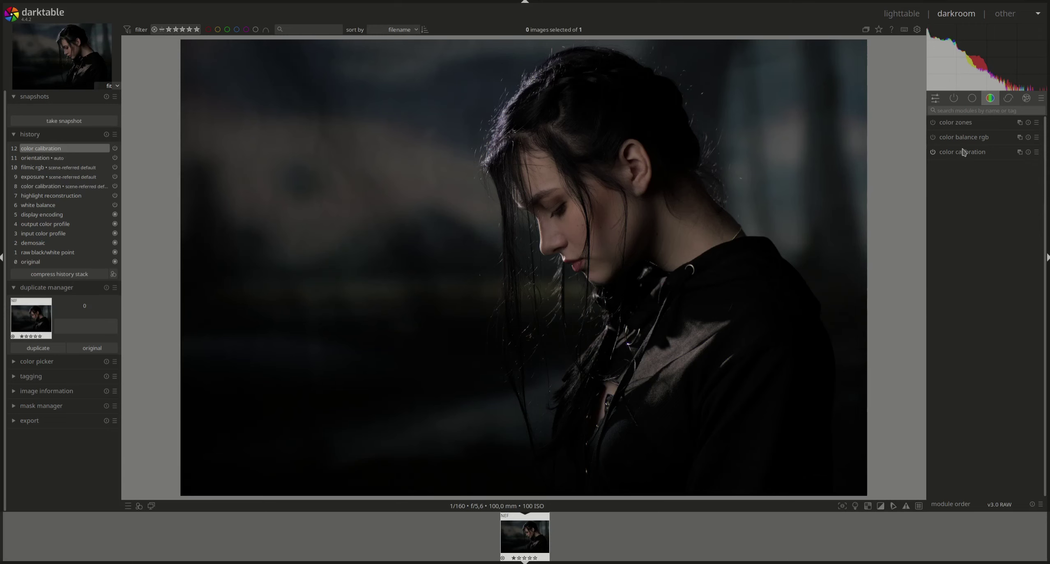
Step: Raise the exposure to slightly above +1.64 EV in the exposure module and collapse it
{"action": "left_click", "coordinate": [975, 107]}
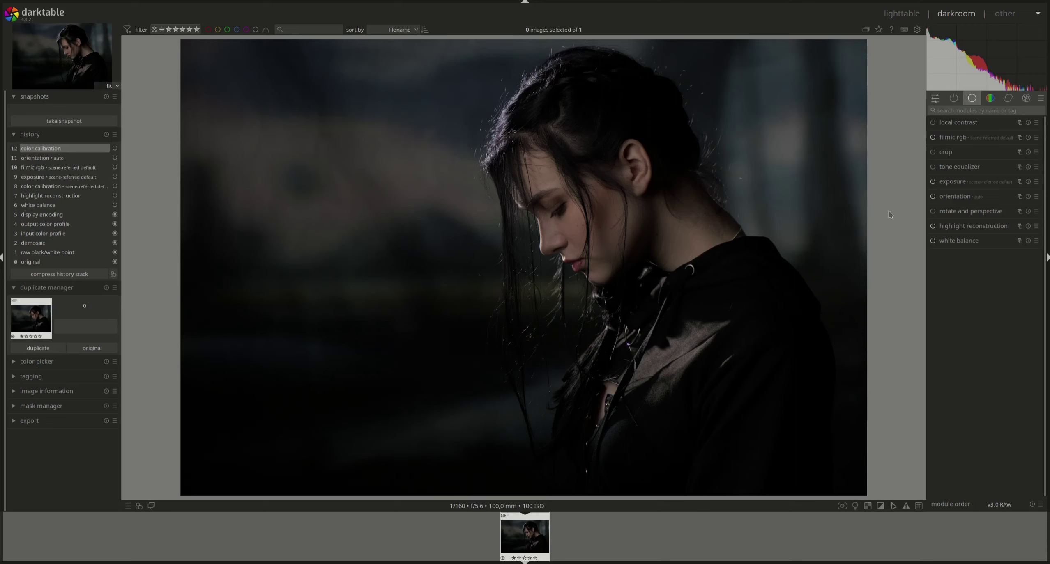
{"action": "left_click", "coordinate": [959, 186]}
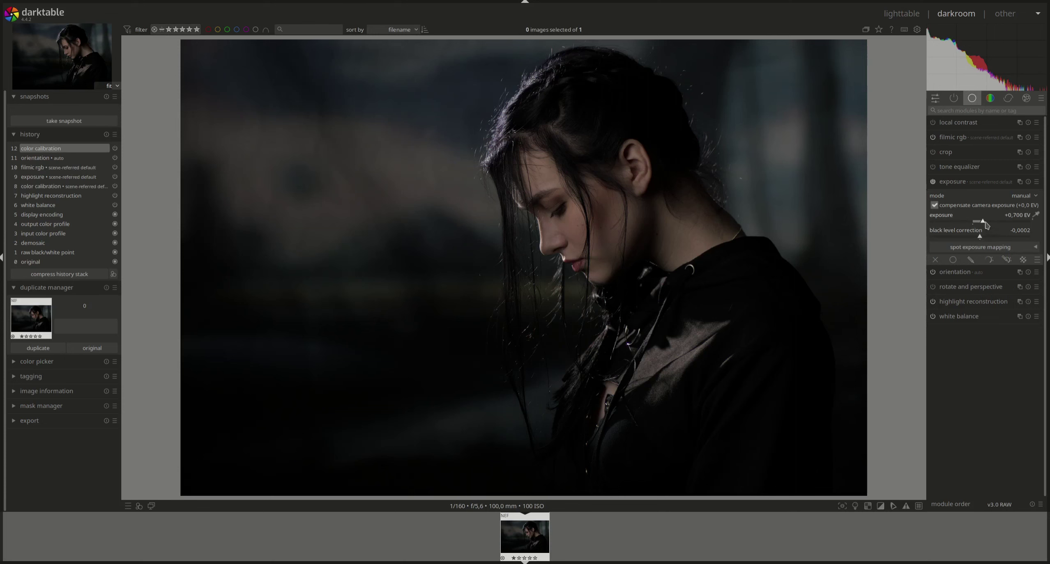
{"action": "left_click_drag", "start_coordinate": [986, 224], "coordinate": [998, 225]}
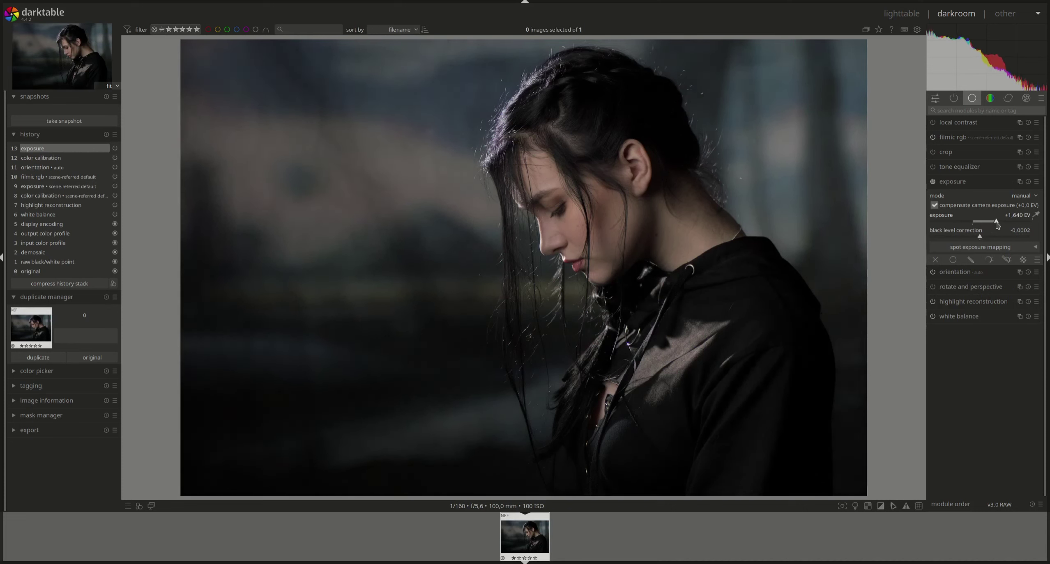
{"action": "left_click_drag", "start_coordinate": [997, 225], "coordinate": [998, 225]}
{"action": "left_click", "coordinate": [959, 185]}
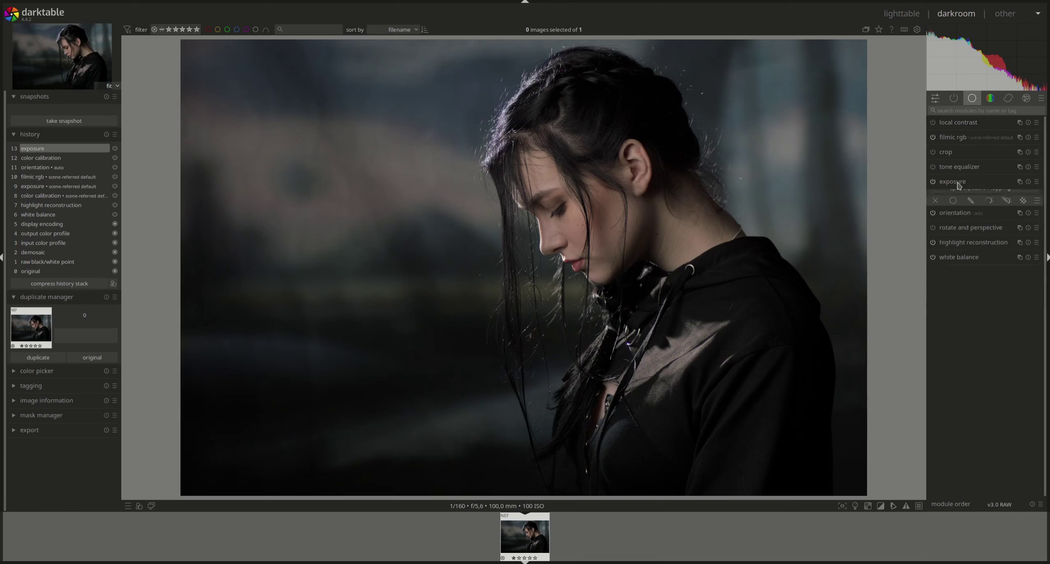
Step: In filmic rgb, set the white relative exposure to 6.37 EV and the black relative exposure to -6.53 EV
{"action": "left_click", "coordinate": [955, 141]}
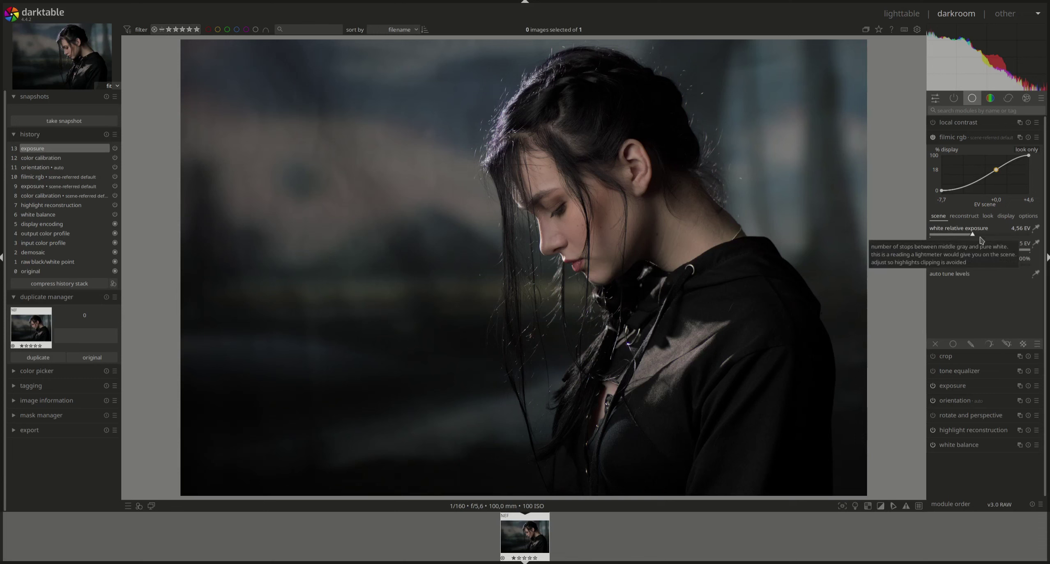
{"action": "left_click_drag", "start_coordinate": [975, 237], "coordinate": [999, 253]}
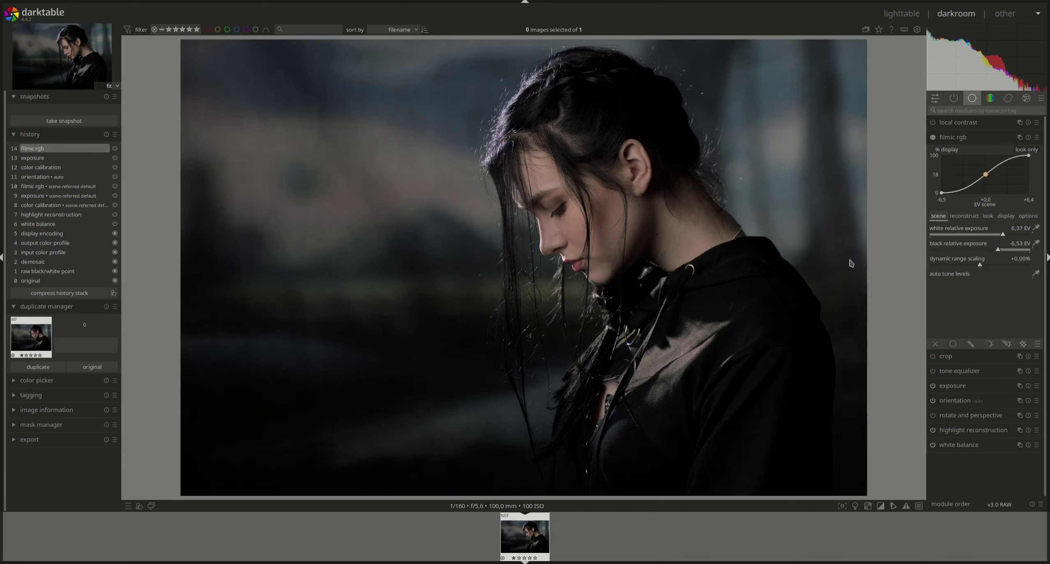
Step: Compare the photo with the earlier exposure and orientation history states, collapse filmic rgb, and return to the latest edit
{"action": "left_click", "coordinate": [63, 158]}
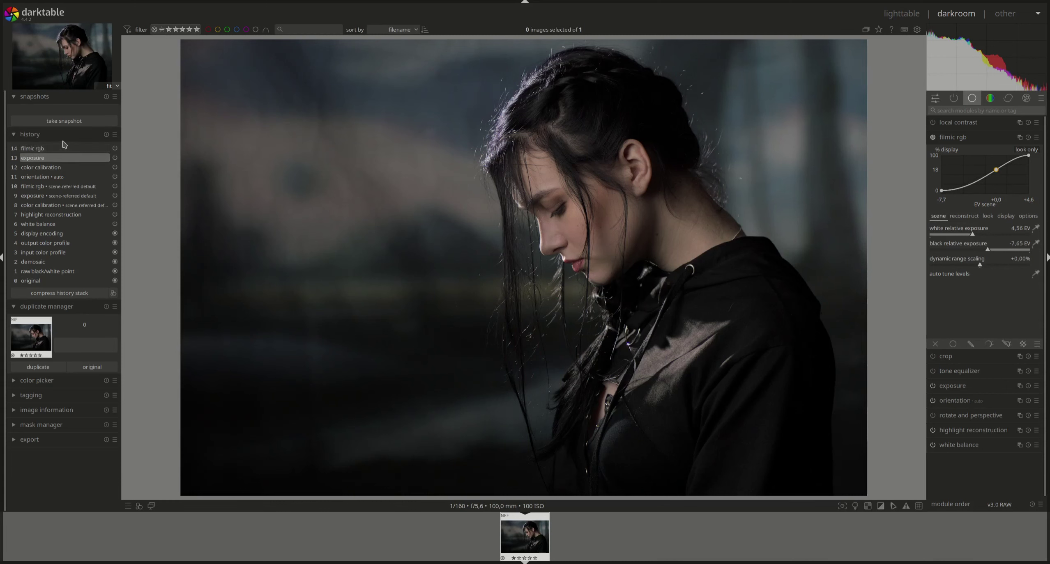
{"action": "left_click", "coordinate": [64, 135]}
{"action": "left_click", "coordinate": [37, 136]}
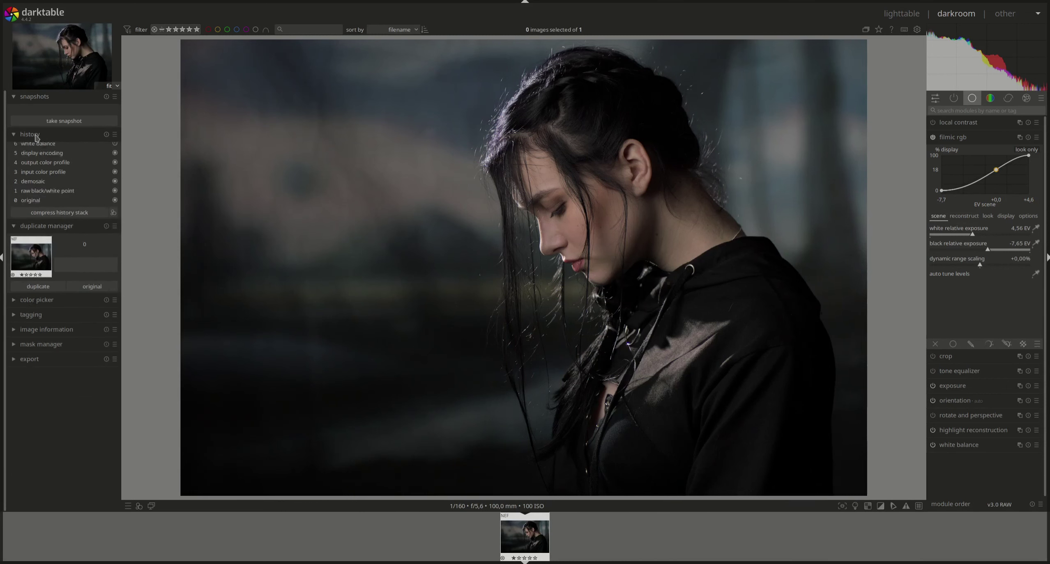
{"action": "left_click", "coordinate": [60, 149]}
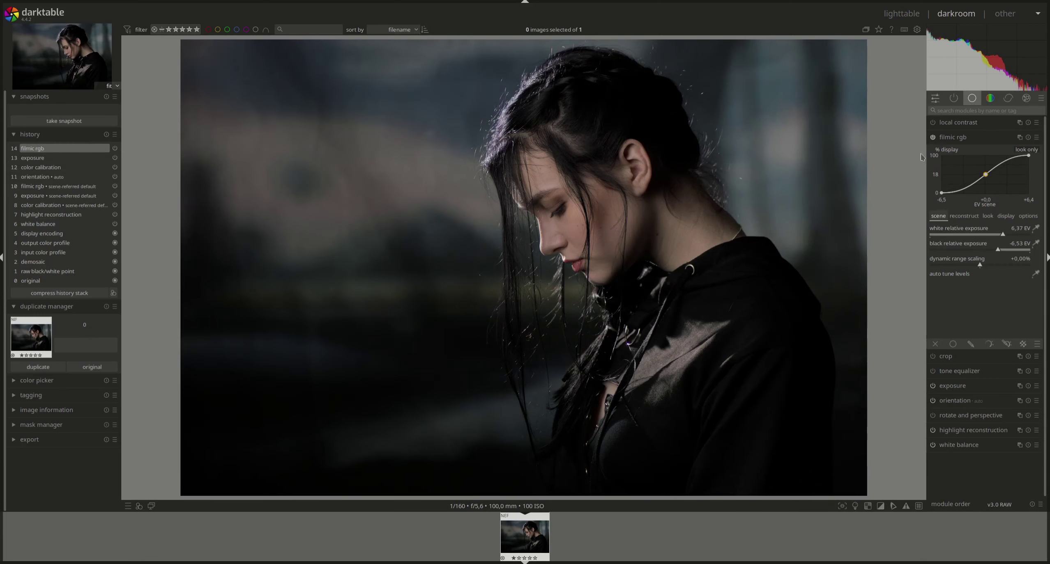
{"action": "left_click", "coordinate": [949, 139]}
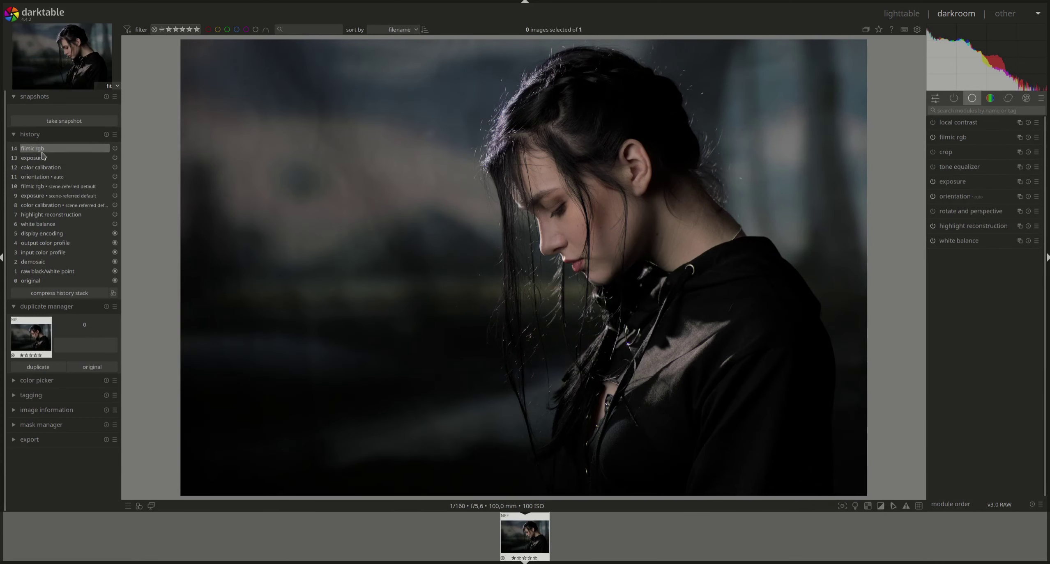
{"action": "left_click", "coordinate": [41, 176]}
{"action": "left_click", "coordinate": [56, 150]}
Step: Enable the tone equalizer, auto-adjust its mask exposure and contrast compensation, and show the advanced tone curve
{"action": "left_click", "coordinate": [955, 167]}
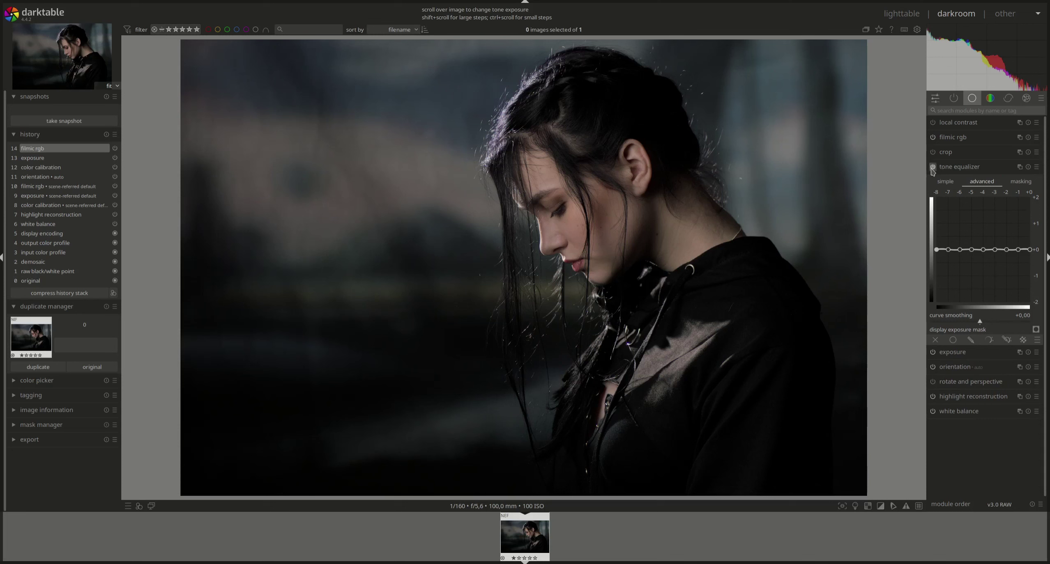
{"action": "left_click", "coordinate": [933, 167]}
{"action": "left_click", "coordinate": [1022, 182]}
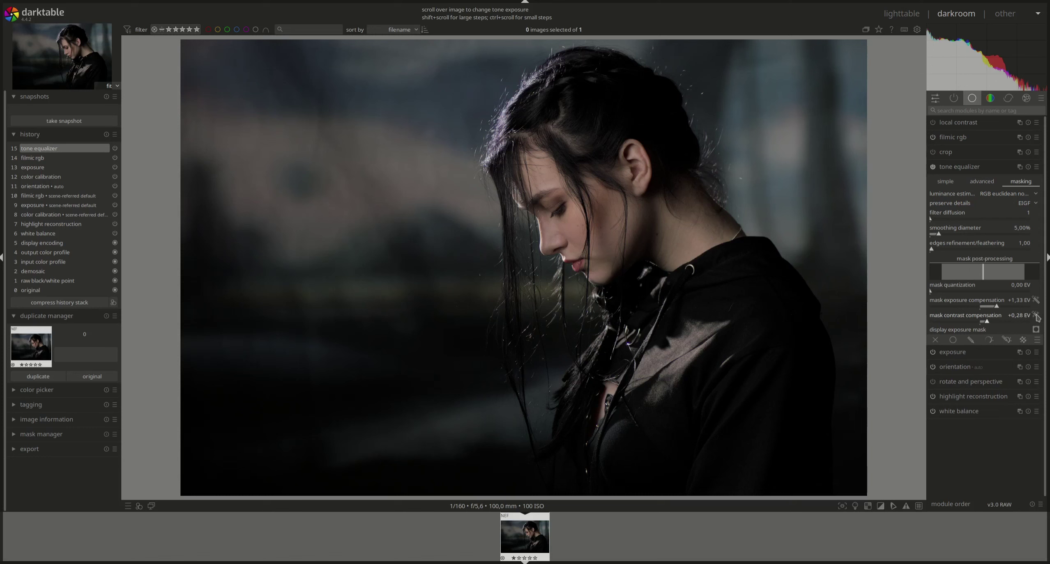
{"action": "left_click", "coordinate": [980, 184]}
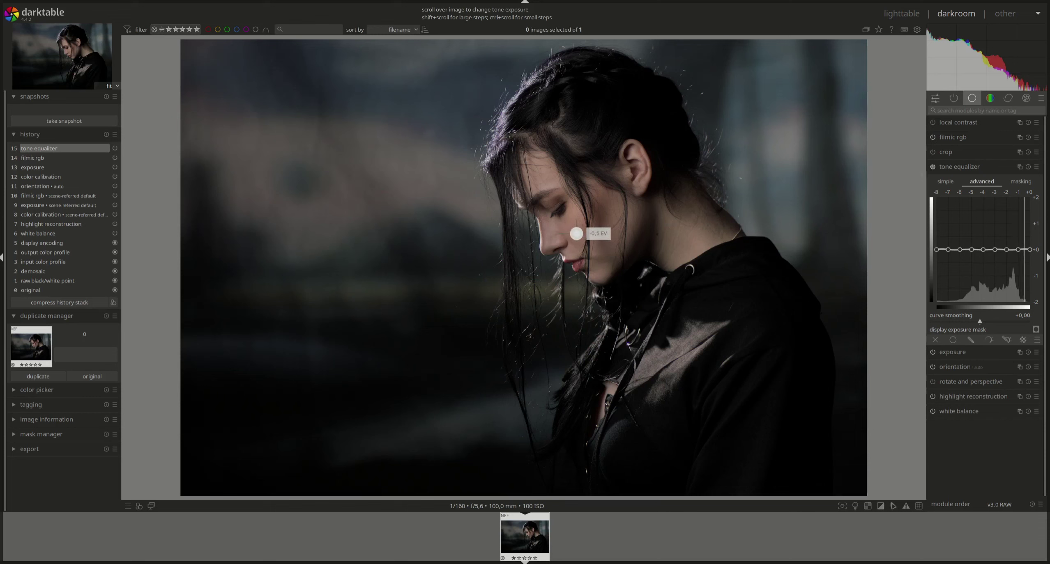
Step: Shape the tone equalizer curve to brighten the face tones near -1 EV and darken the background tones around -4 EV
{"action": "scroll", "coordinate": [577, 234], "scroll_direction": "up", "scroll_amount": 2}
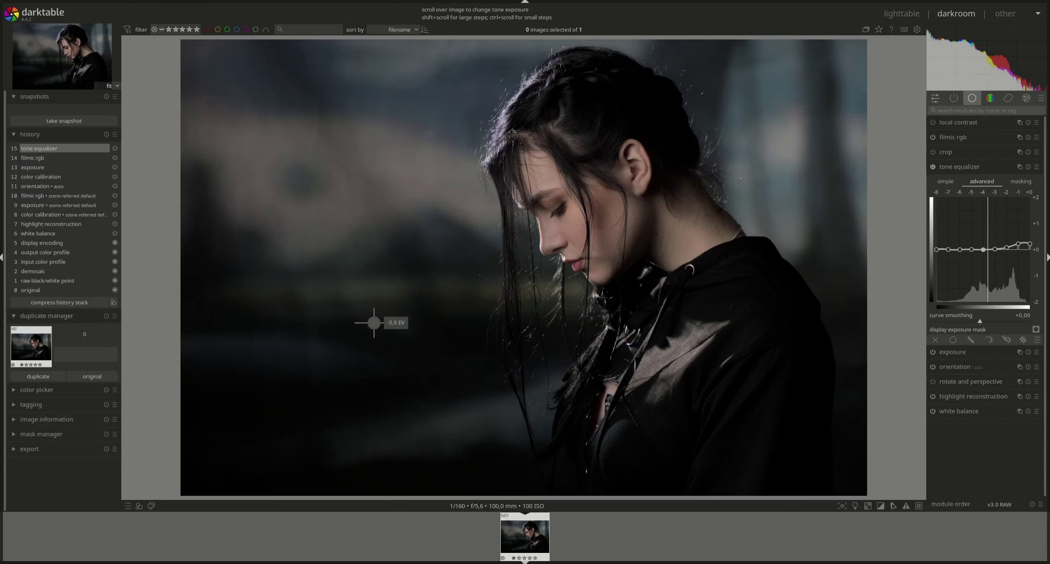
{"action": "scroll", "coordinate": [387, 331], "scroll_direction": "down", "scroll_amount": 2}
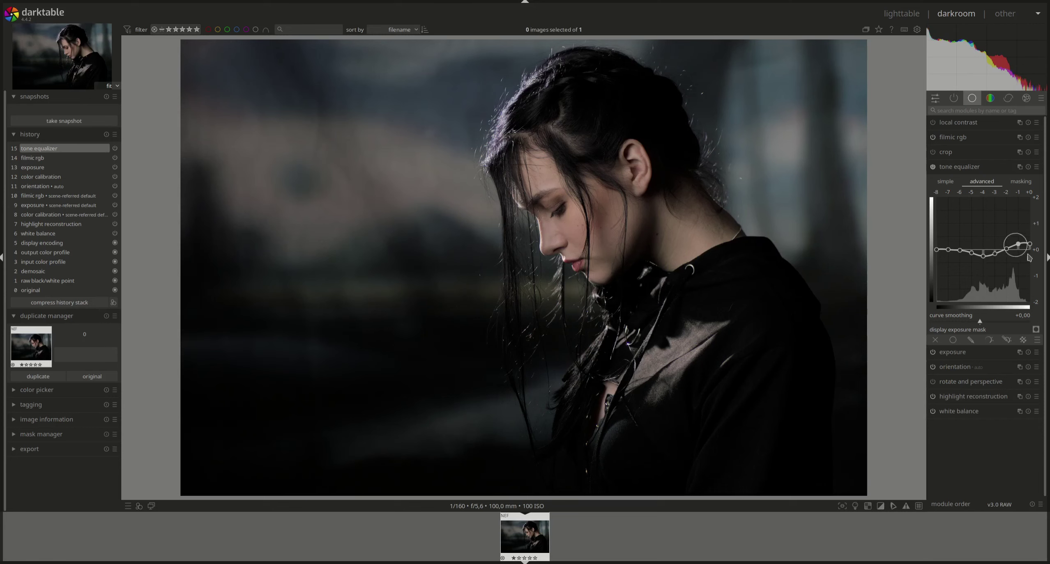
{"action": "left_click_drag", "start_coordinate": [1031, 245], "coordinate": [1029, 251]}
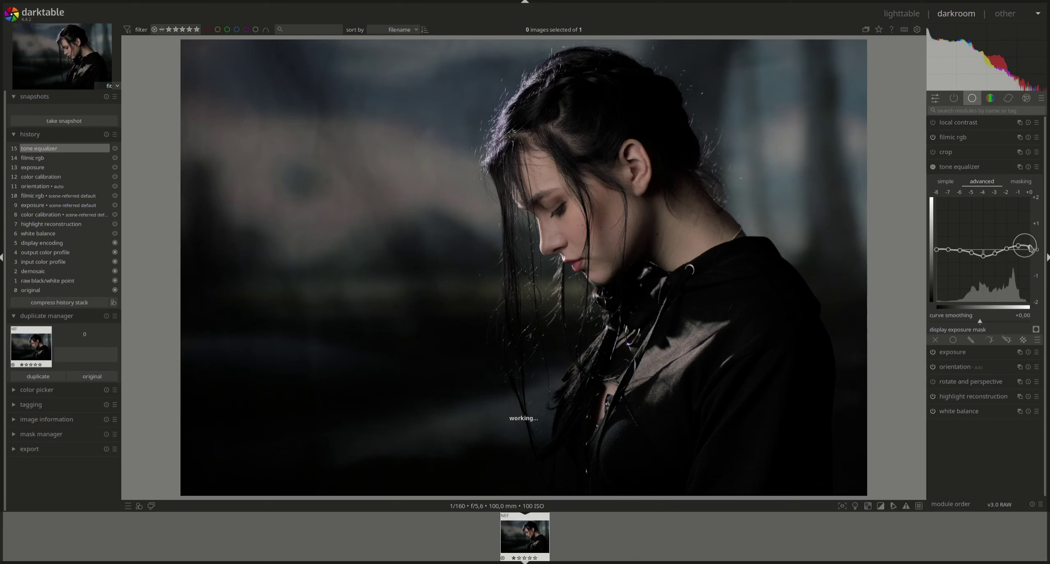
{"action": "left_click_drag", "start_coordinate": [987, 262], "coordinate": [972, 267]}
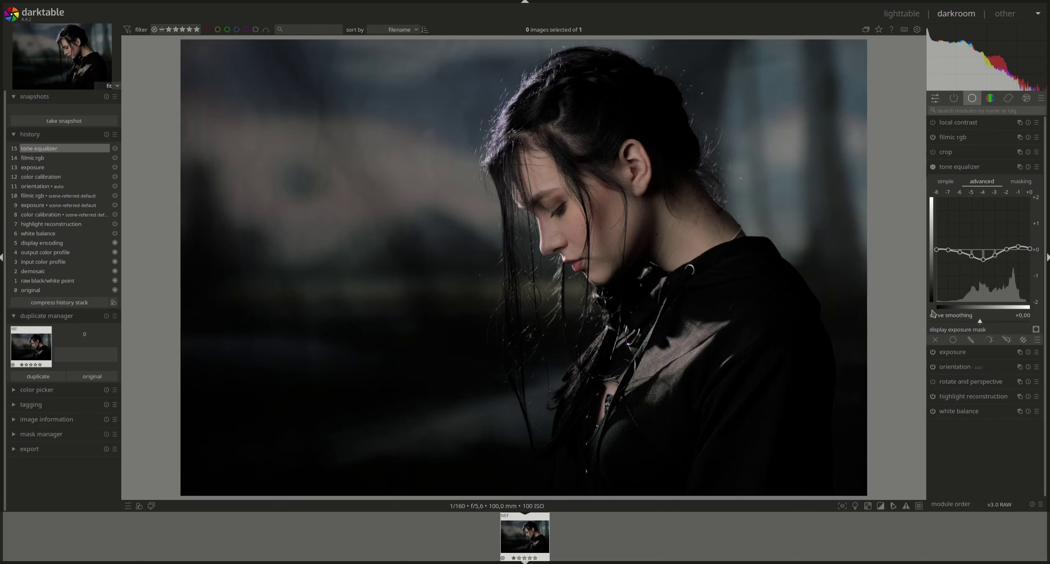
{"action": "left_click_drag", "start_coordinate": [1015, 256], "coordinate": [1015, 254]}
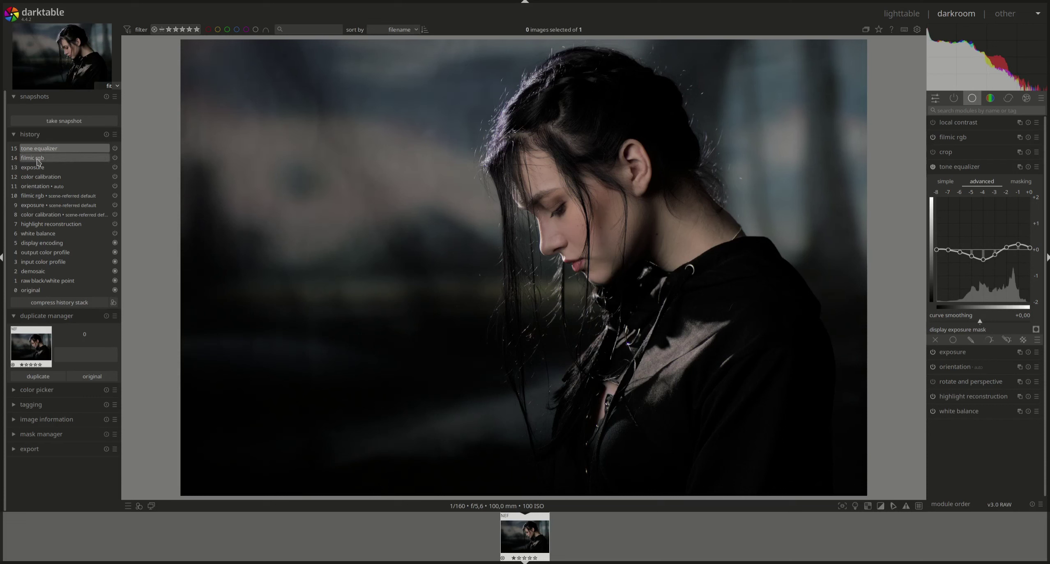
Step: Compare the photo before and after the tone equalizer edit in the history, ending on the edited state
{"action": "mouse_move", "coordinate": [38, 161]}
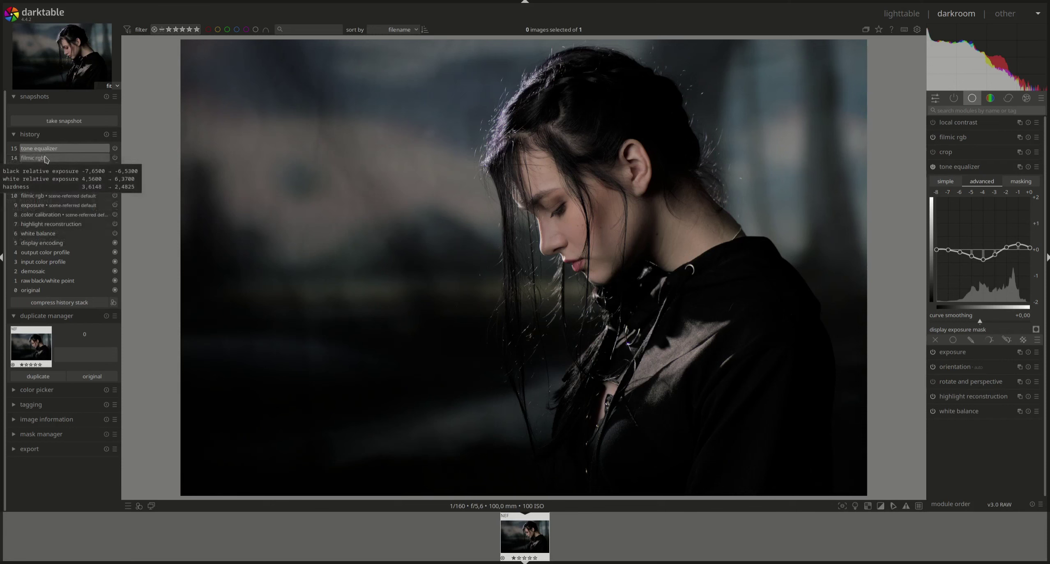
{"action": "left_click", "coordinate": [46, 159]}
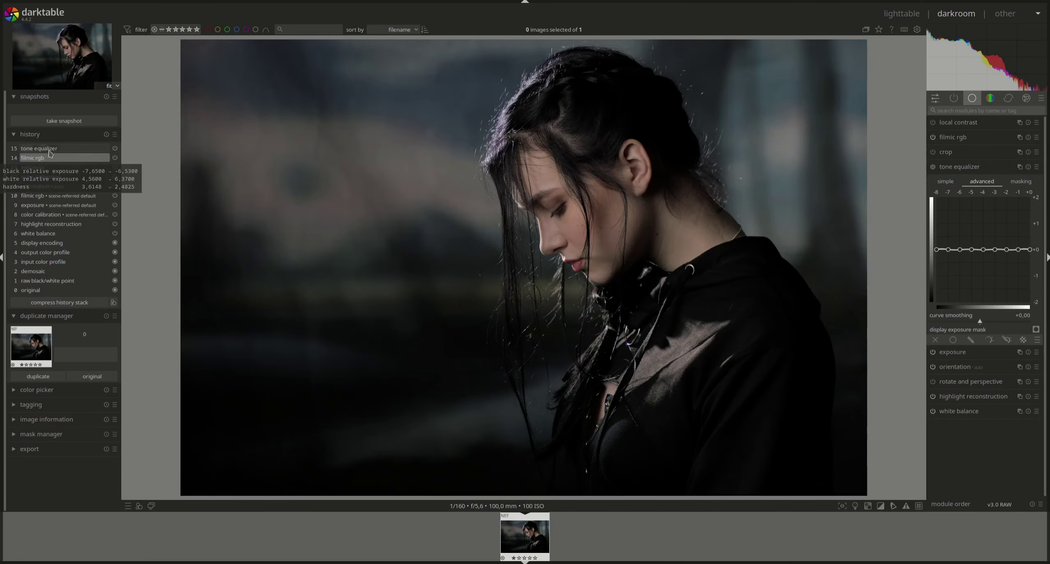
{"action": "left_click", "coordinate": [48, 149]}
Step: Soften the darkening around -4 EV in the tone equalizer curve and collapse the module
{"action": "scroll", "coordinate": [981, 262], "scroll_direction": "up", "scroll_amount": 3}
{"action": "scroll", "coordinate": [987, 262], "scroll_direction": "up", "scroll_amount": 4}
{"action": "scroll", "coordinate": [984, 262], "scroll_direction": "down", "scroll_amount": 2}
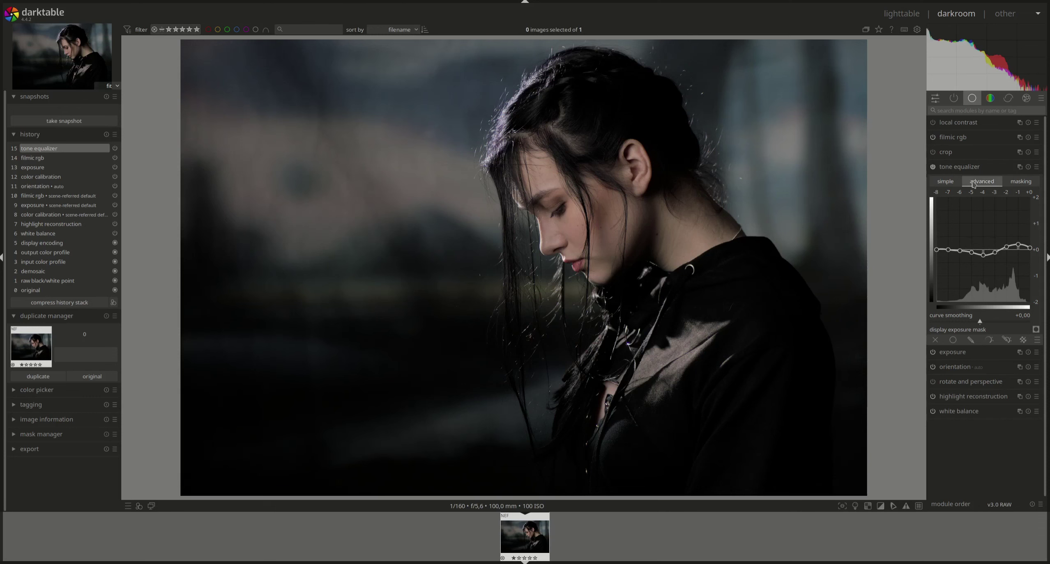
{"action": "left_click", "coordinate": [941, 169]}
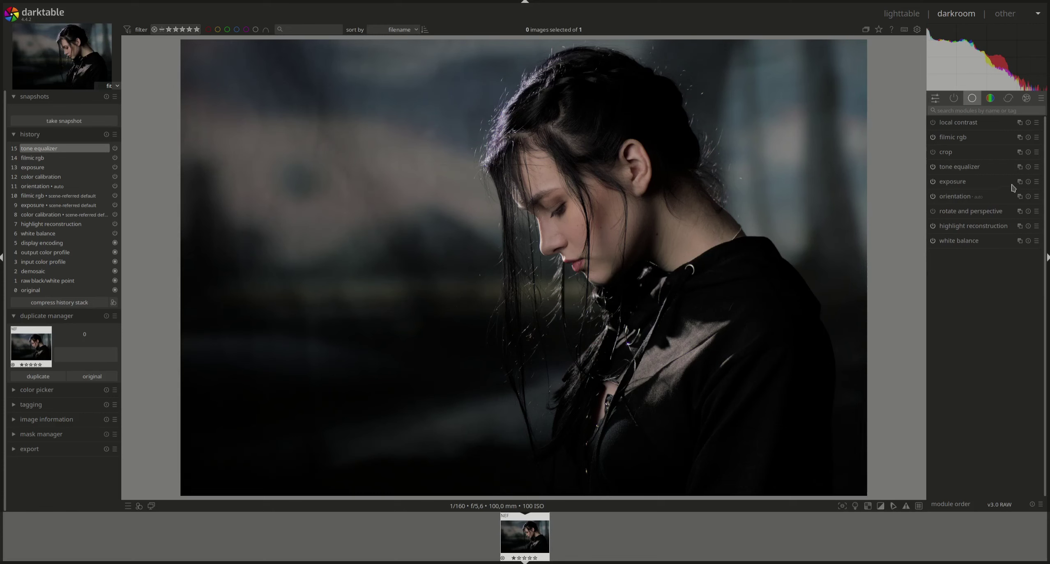
Step: Add a second tone equalizer instance and turn on a drawn mask for it
{"action": "left_click", "coordinate": [1019, 168], "text": "ctrl"}
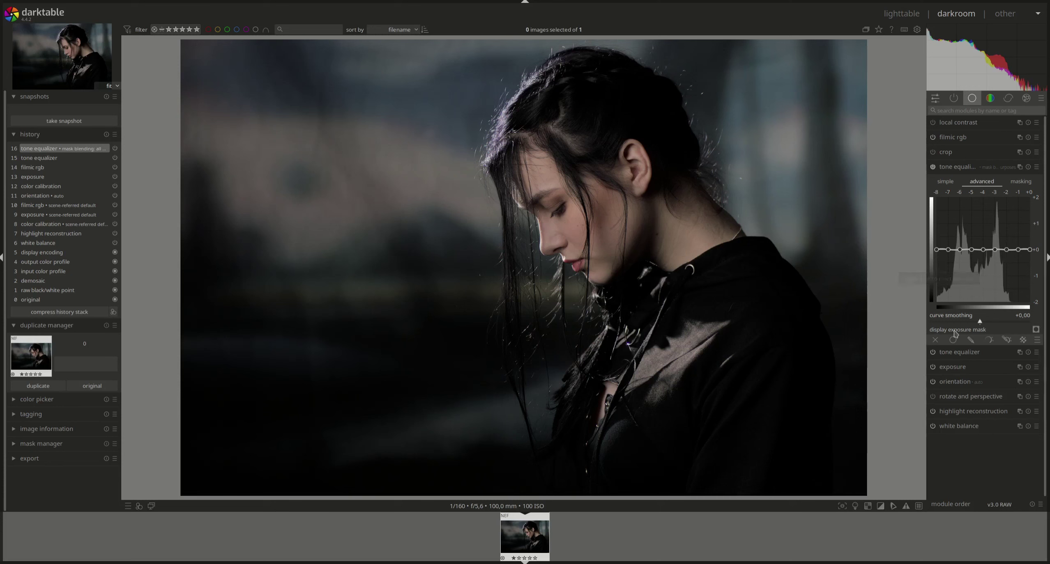
{"action": "left_click", "coordinate": [970, 340]}
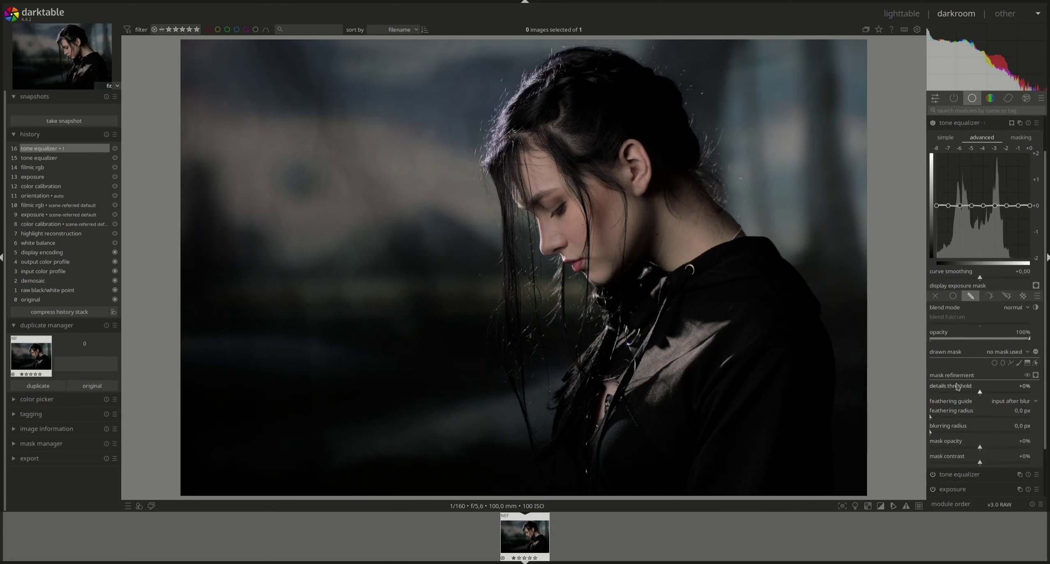
Step: Draw a path mask around the woman's face for the second tone equalizer instance and hide the mask outline
{"action": "left_click", "coordinate": [1011, 363]}
{"action": "left_click", "coordinate": [499, 161]}
{"action": "left_click", "coordinate": [523, 144]}
{"action": "left_click", "coordinate": [602, 172]}
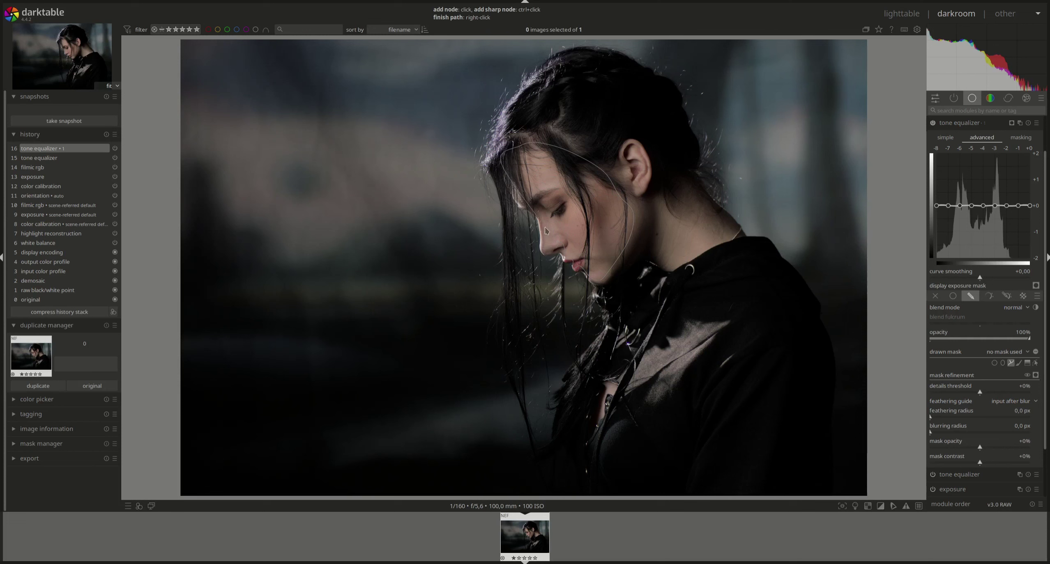
{"action": "right_click", "coordinate": [530, 202]}
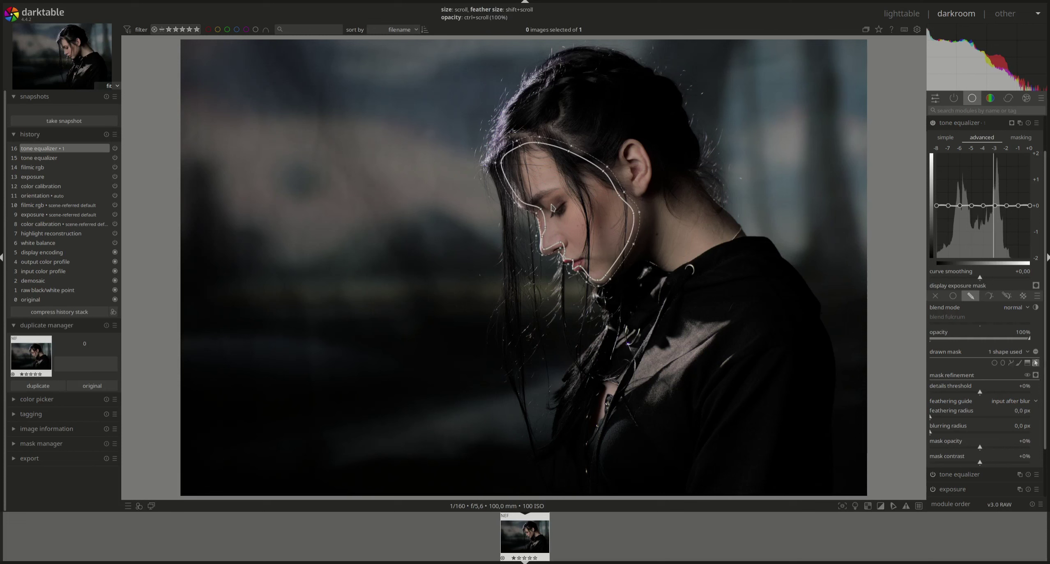
{"action": "scroll", "coordinate": [552, 207], "scroll_direction": "down", "scroll_amount": 1}
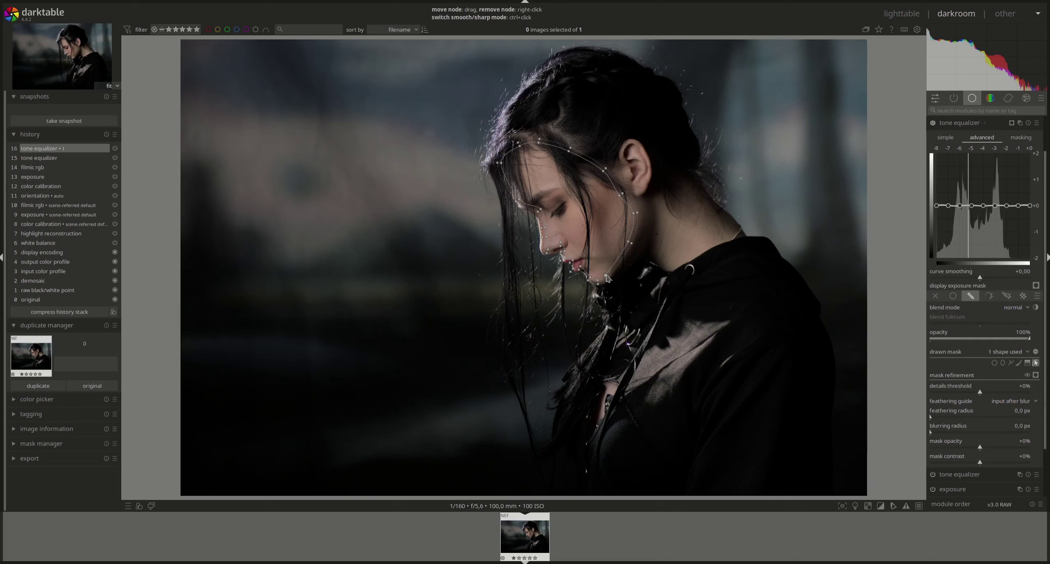
{"action": "left_click", "coordinate": [1035, 363]}
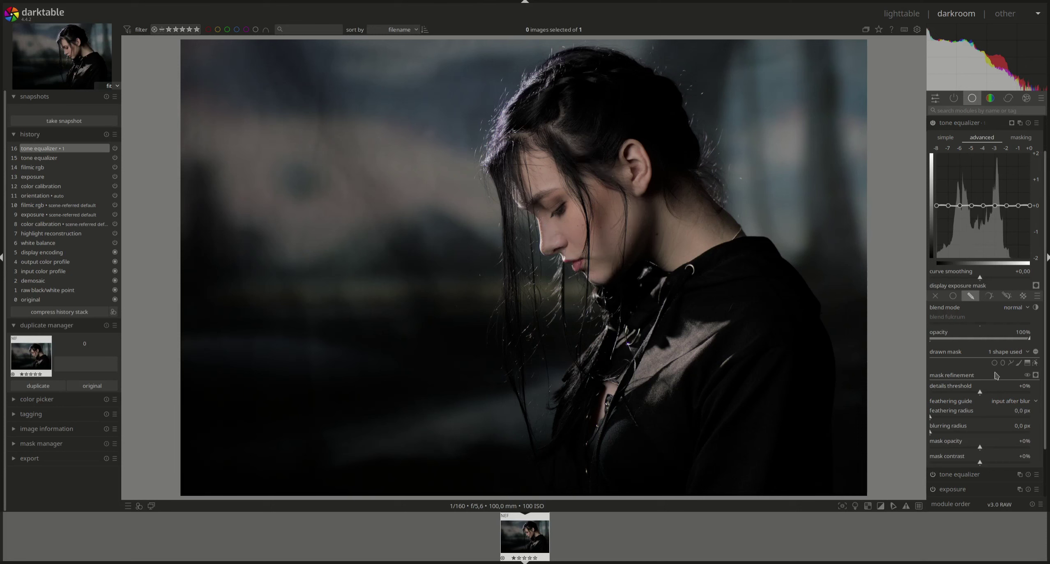
Step: Brighten the face tones in the masked tone equalizer and set the mask's feathering radius to 10 px, collapsing the module
{"action": "scroll", "coordinate": [553, 224], "scroll_direction": "up", "scroll_amount": 5}
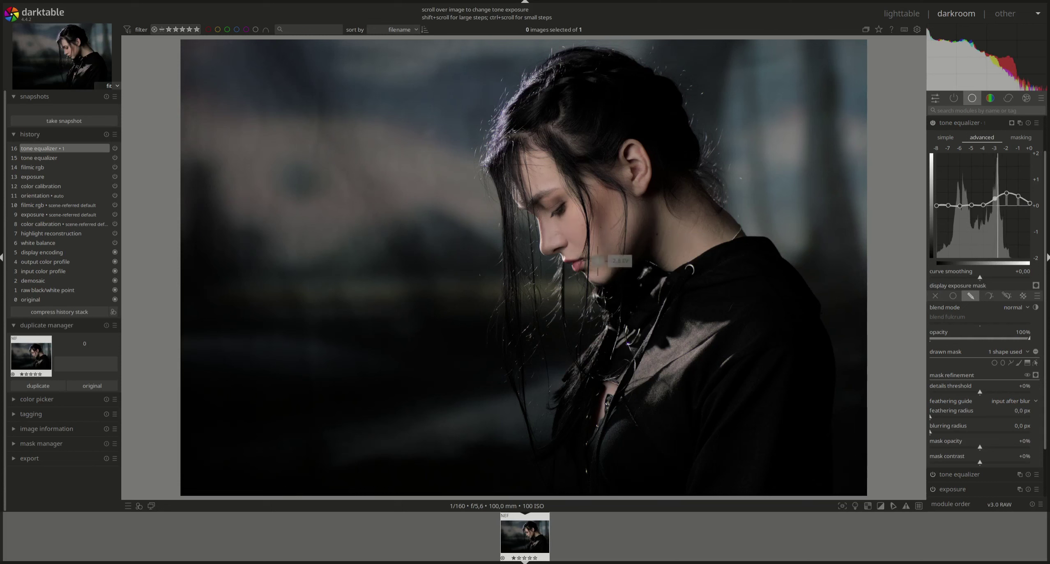
{"action": "right_click", "coordinate": [1021, 413]}
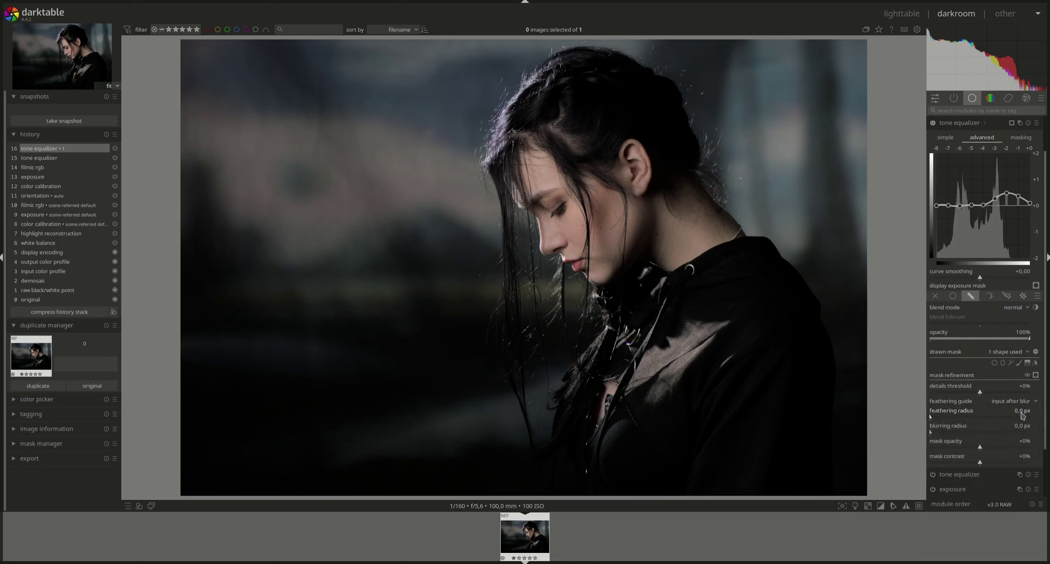
{"action": "type", "text": "10"}
{"action": "key", "text": "Return"}
{"action": "left_click", "coordinate": [949, 124]}
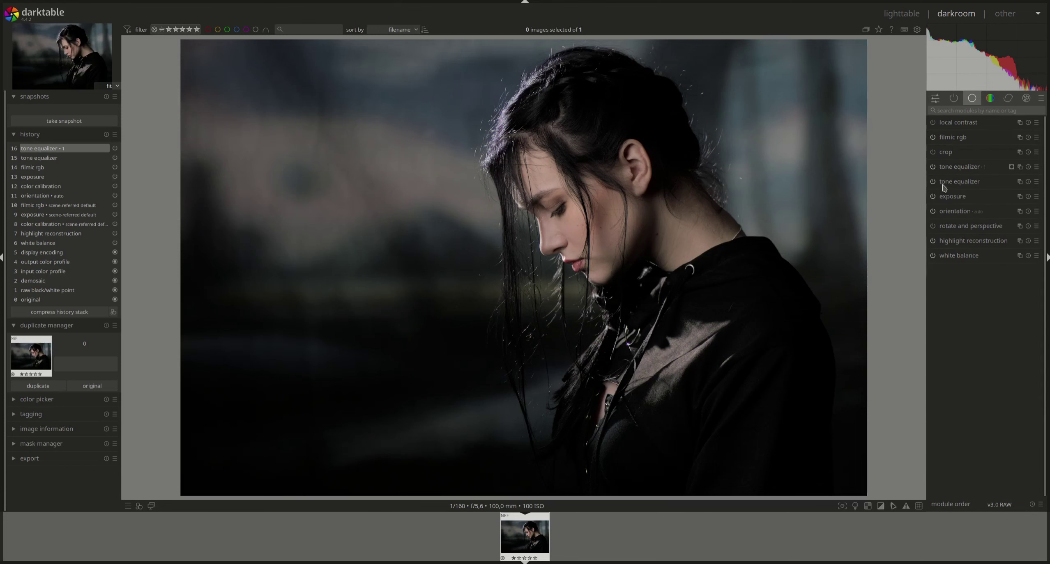
Step: Compare the face with the masked tone equalizer off and on, and inspect the mask transition up close
{"action": "left_click", "coordinate": [933, 168]}
{"action": "left_click", "coordinate": [933, 167]}
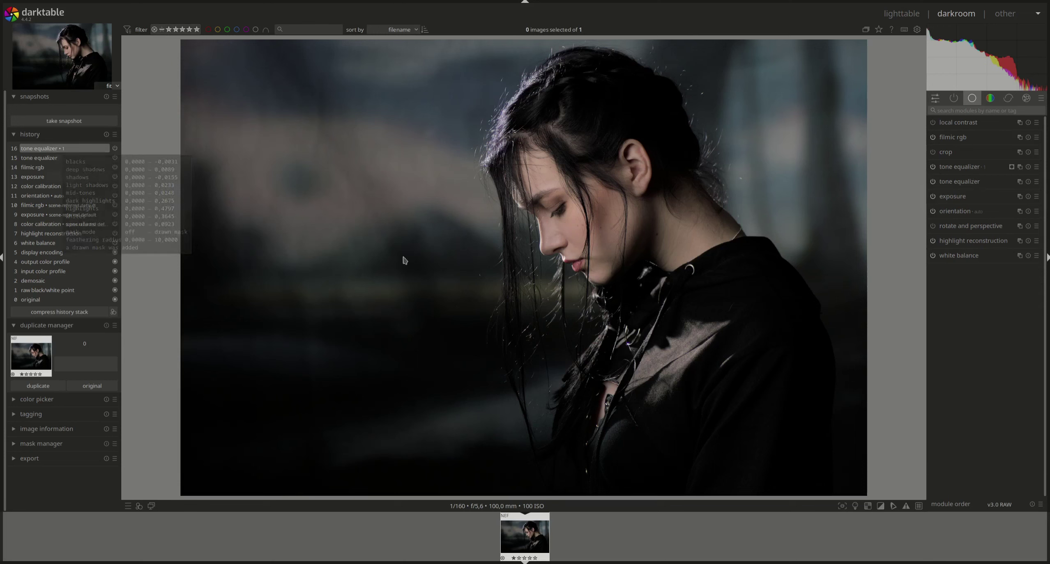
{"action": "scroll", "coordinate": [587, 216], "scroll_direction": "up", "scroll_amount": 3}
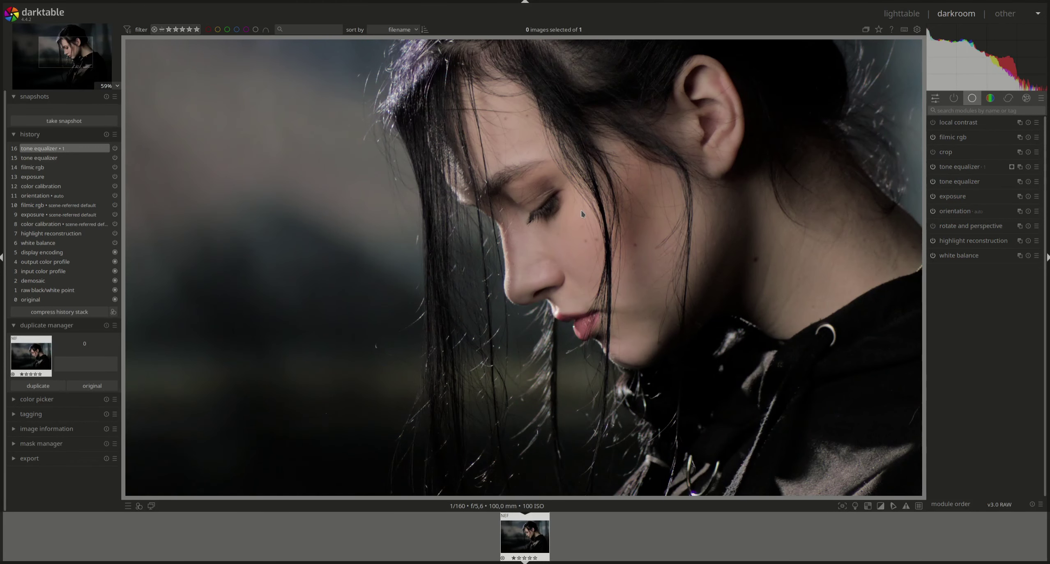
{"action": "scroll", "coordinate": [581, 210], "scroll_direction": "down", "scroll_amount": 3}
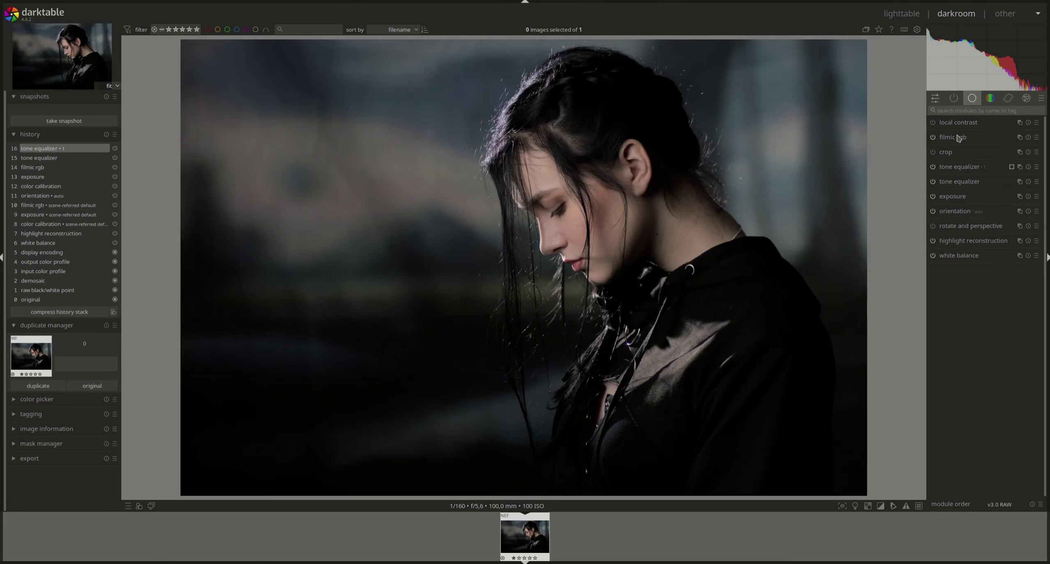
Step: Open the color balance rgb module and auto-set its white fulcrum from the whole image
{"action": "left_click", "coordinate": [990, 98]}
{"action": "left_click", "coordinate": [963, 138]}
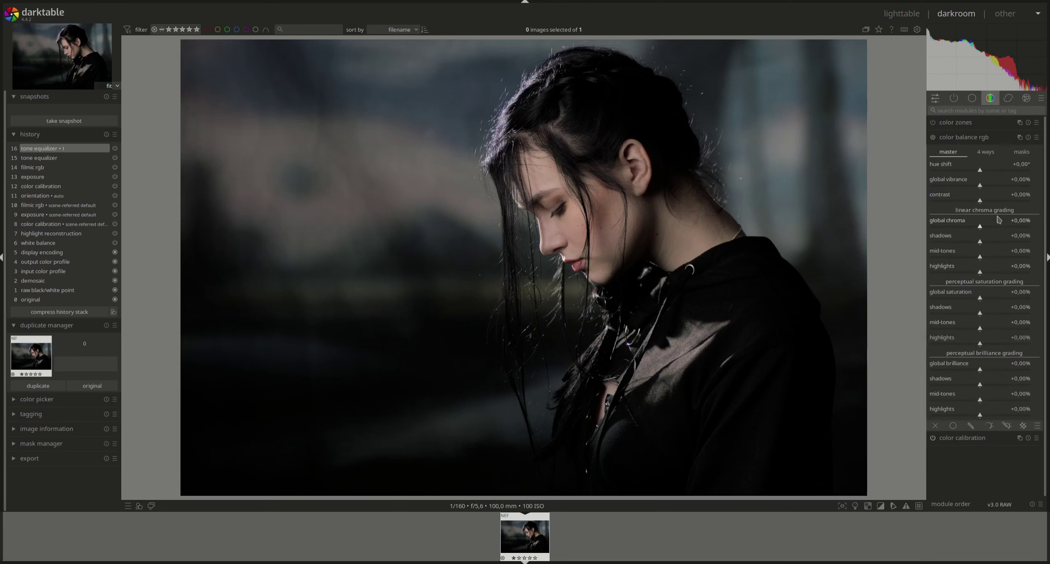
{"action": "left_click", "coordinate": [1021, 157]}
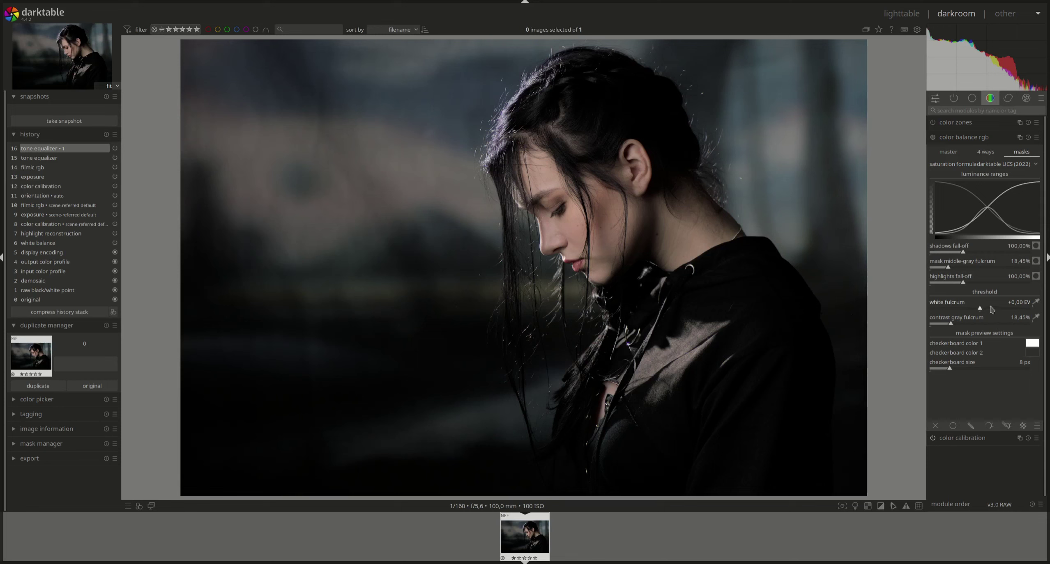
{"action": "left_click", "coordinate": [1037, 303]}
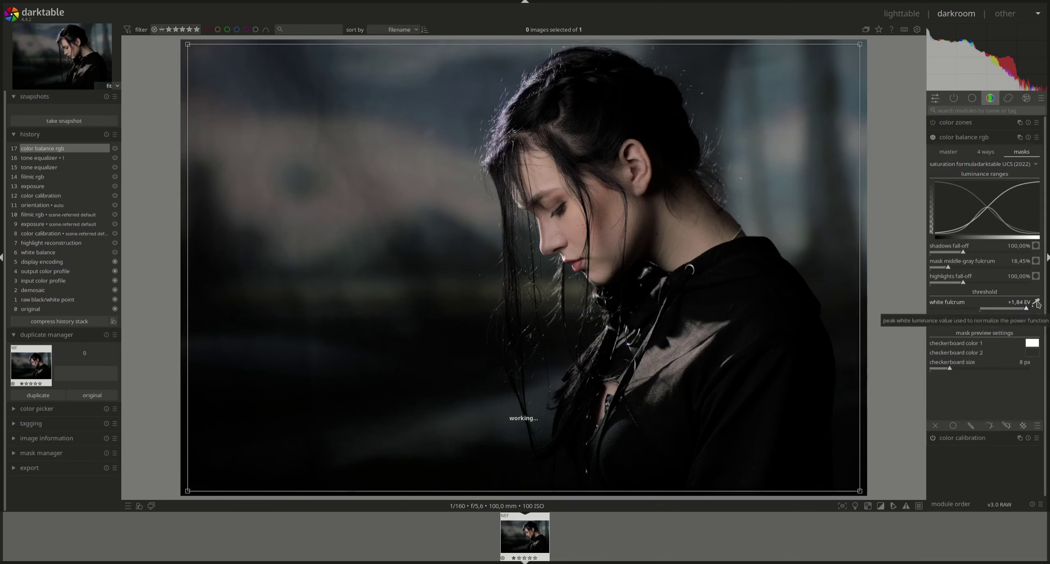
{"action": "left_click", "coordinate": [992, 153]}
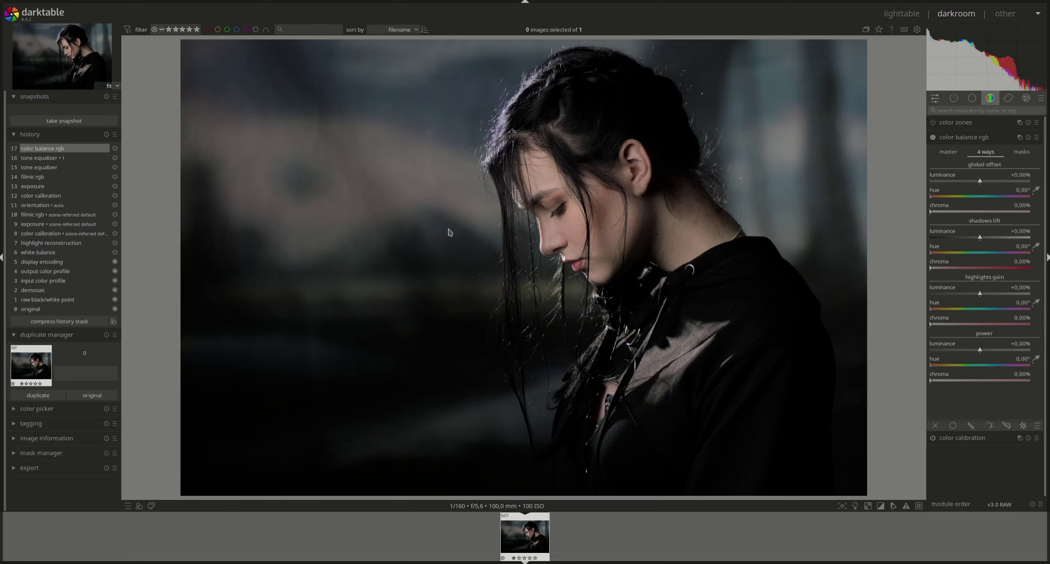
Step: Preview the shadows and highlights luminance masks in color balance rgb and turn the previews off
{"action": "left_click", "coordinate": [1022, 154]}
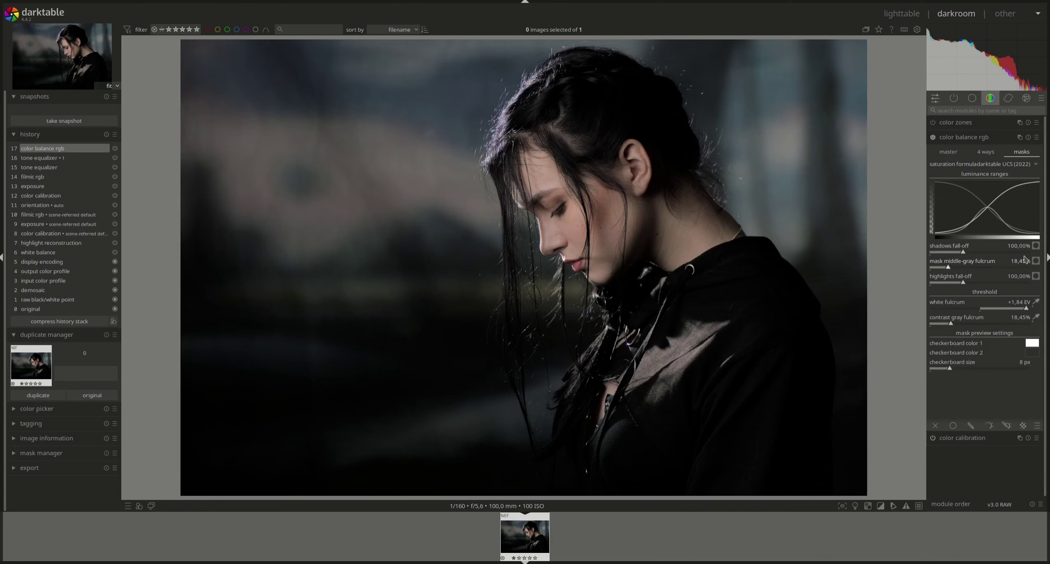
{"action": "left_click", "coordinate": [1035, 246]}
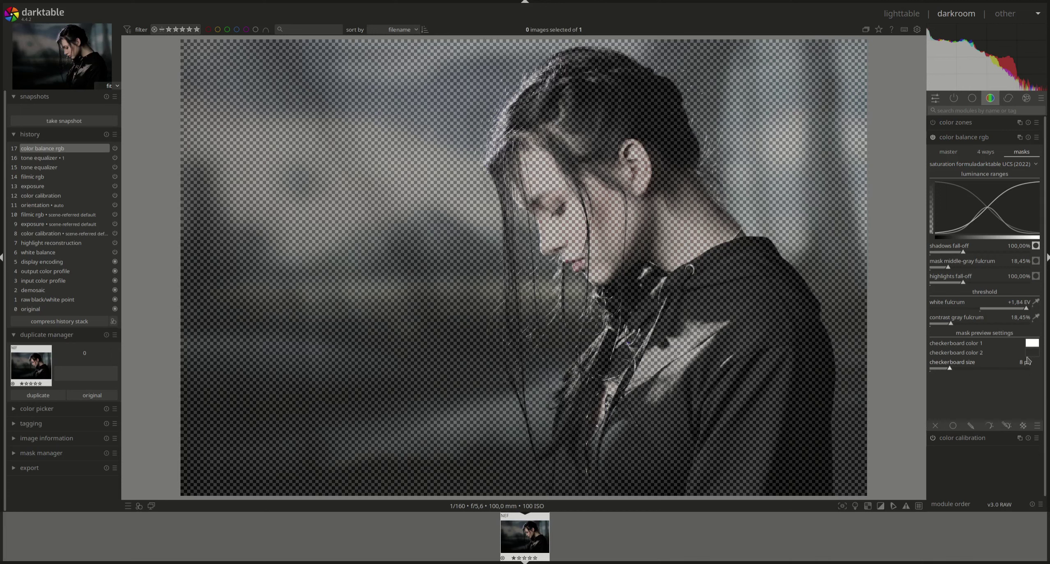
{"action": "left_click", "coordinate": [1035, 246]}
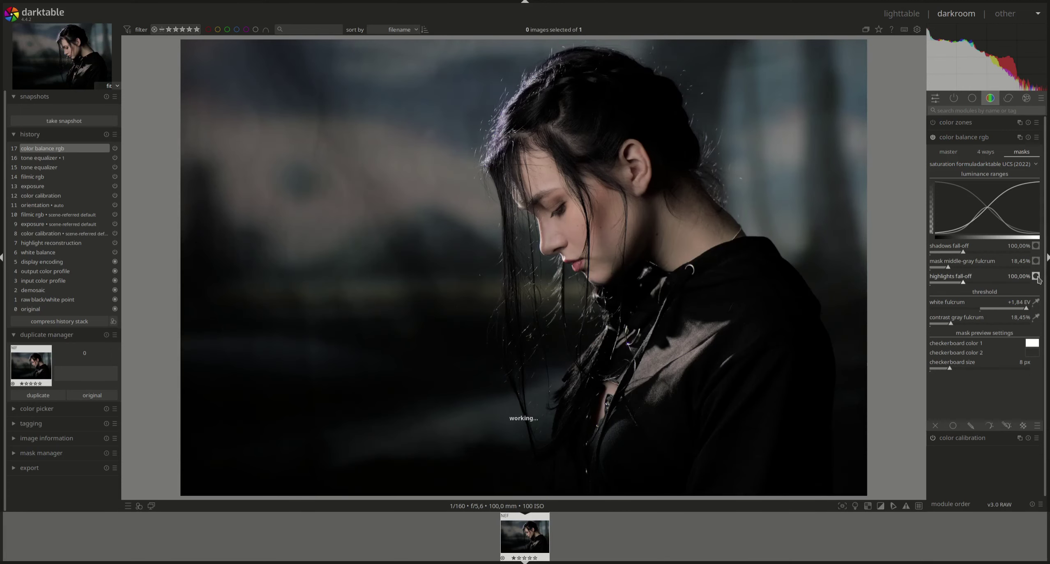
{"action": "left_click", "coordinate": [1036, 276]}
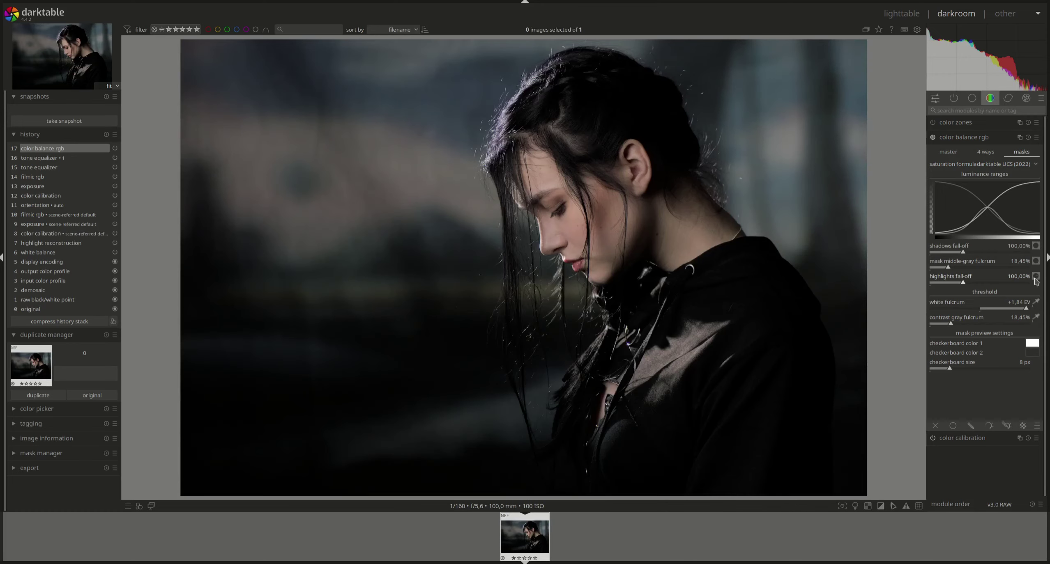
{"action": "left_click", "coordinate": [1036, 276]}
Step: Try raising the exposure to +2.125 EV, return to the color balance rgb history state, and collapse the exposure module
{"action": "left_click", "coordinate": [972, 99]}
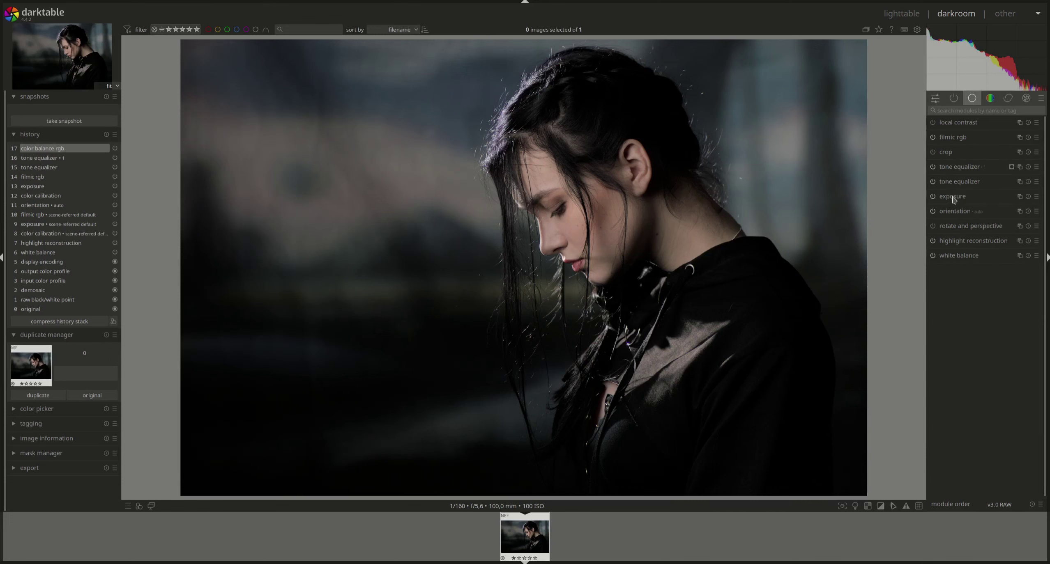
{"action": "left_click", "coordinate": [951, 198]}
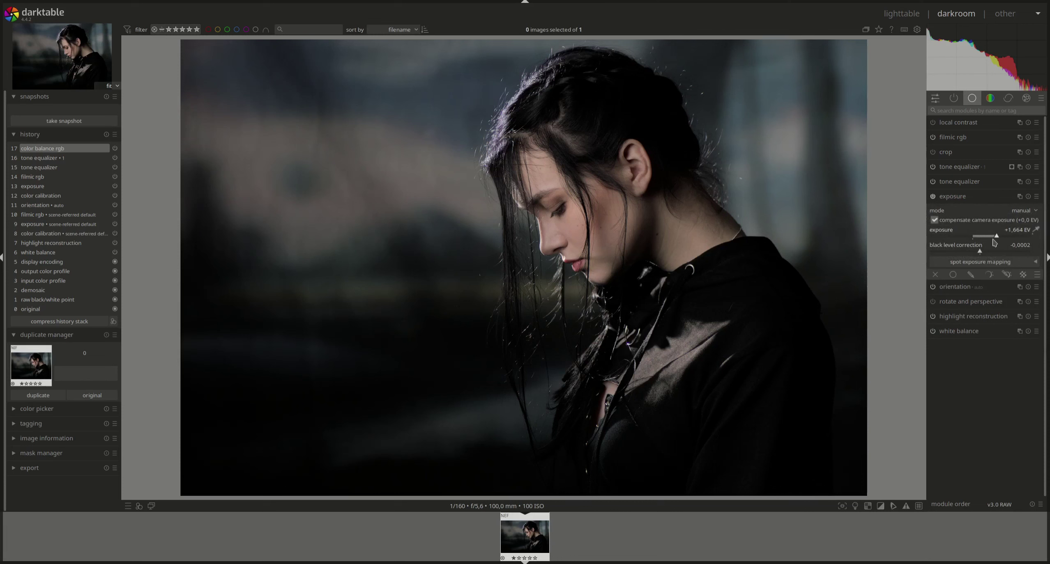
{"action": "left_click_drag", "start_coordinate": [998, 240], "coordinate": [1003, 239]}
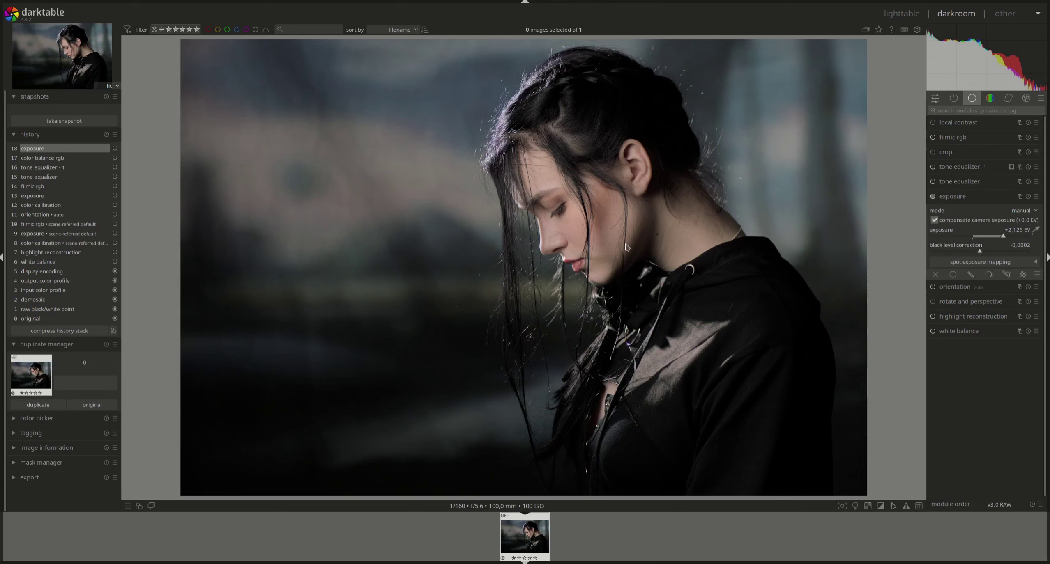
{"action": "left_click", "coordinate": [49, 161]}
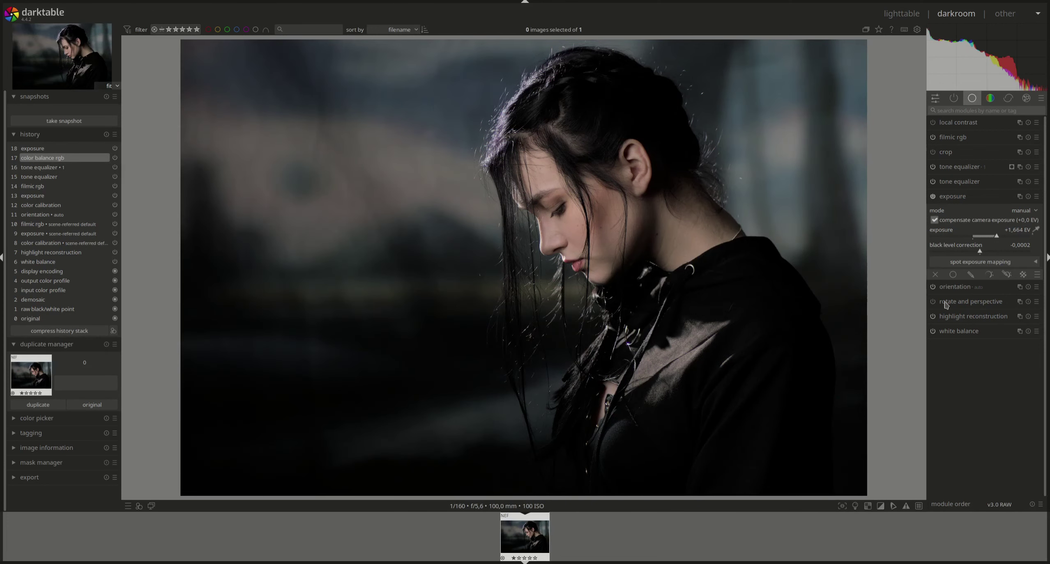
{"action": "left_click", "coordinate": [957, 198]}
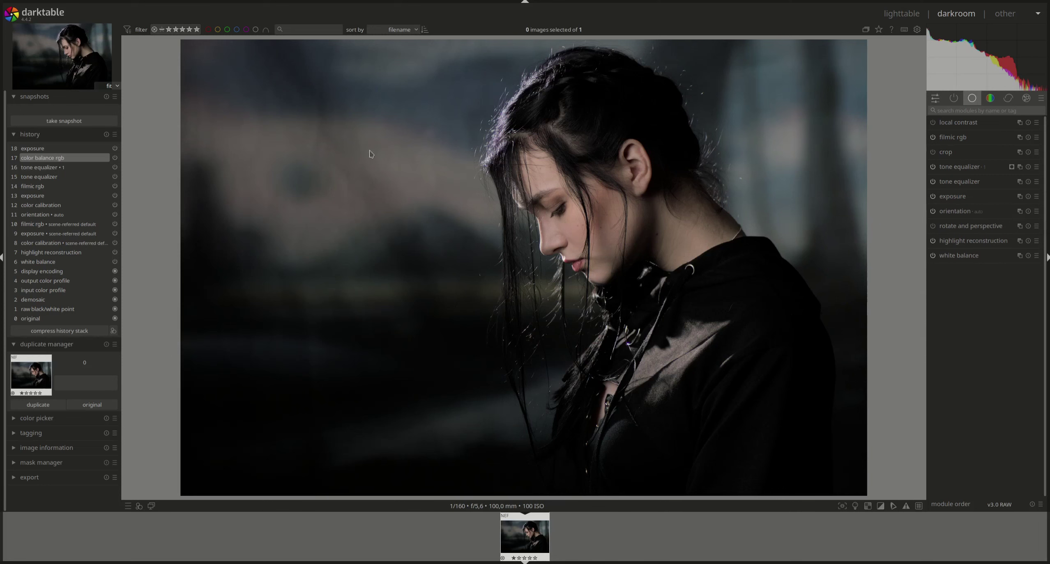
Step: Tint the shadows teal in color balance rgb with a shadows lift hue of 227.40° and chroma of 11.15%
{"action": "left_click", "coordinate": [990, 97]}
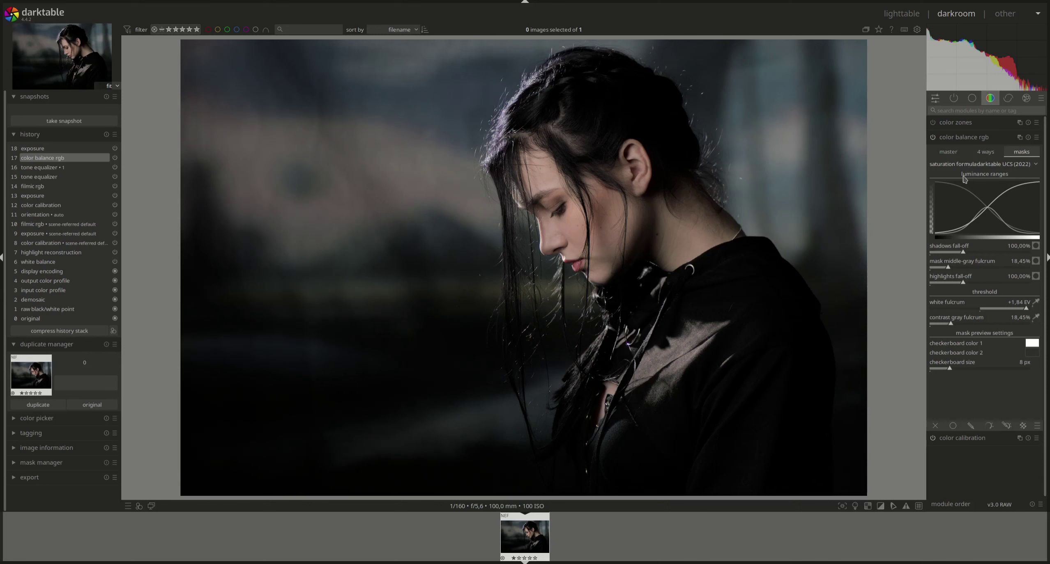
{"action": "left_click", "coordinate": [985, 151]}
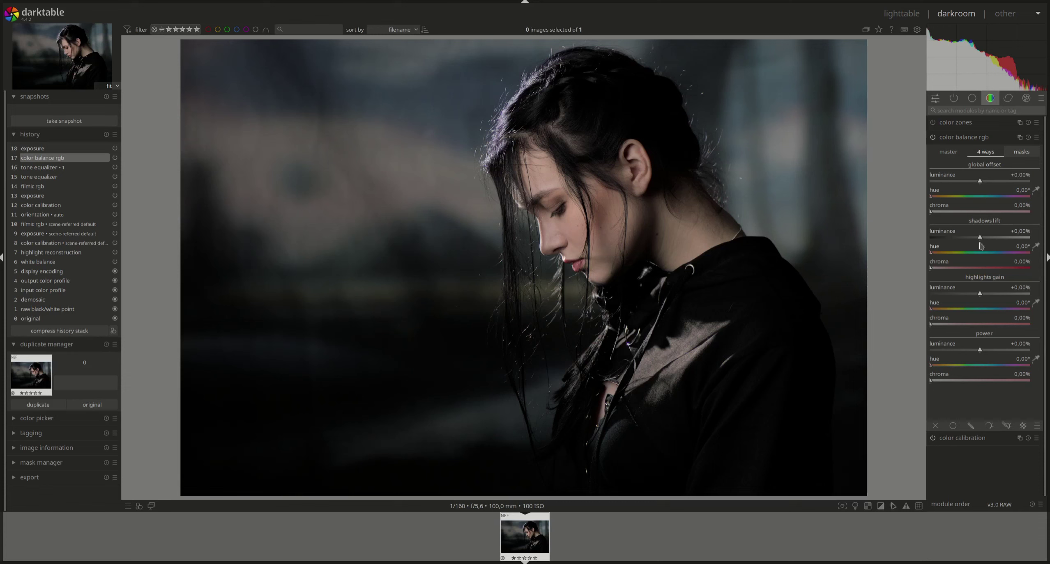
{"action": "left_click_drag", "start_coordinate": [931, 254], "coordinate": [994, 255]}
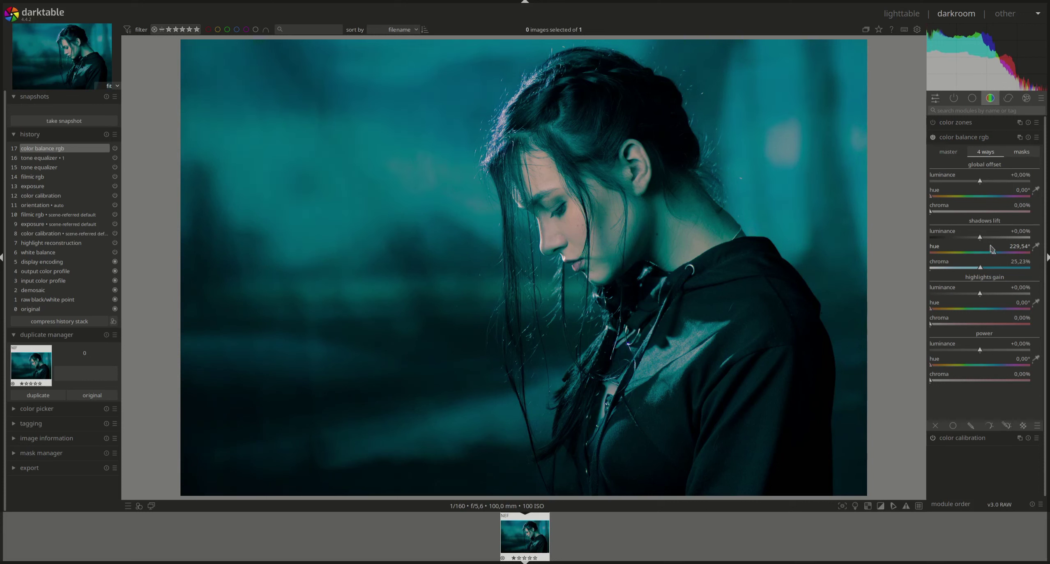
{"action": "scroll", "coordinate": [994, 255], "scroll_direction": "down", "scroll_amount": 1}
{"action": "left_click_drag", "start_coordinate": [982, 272], "coordinate": [953, 274]}
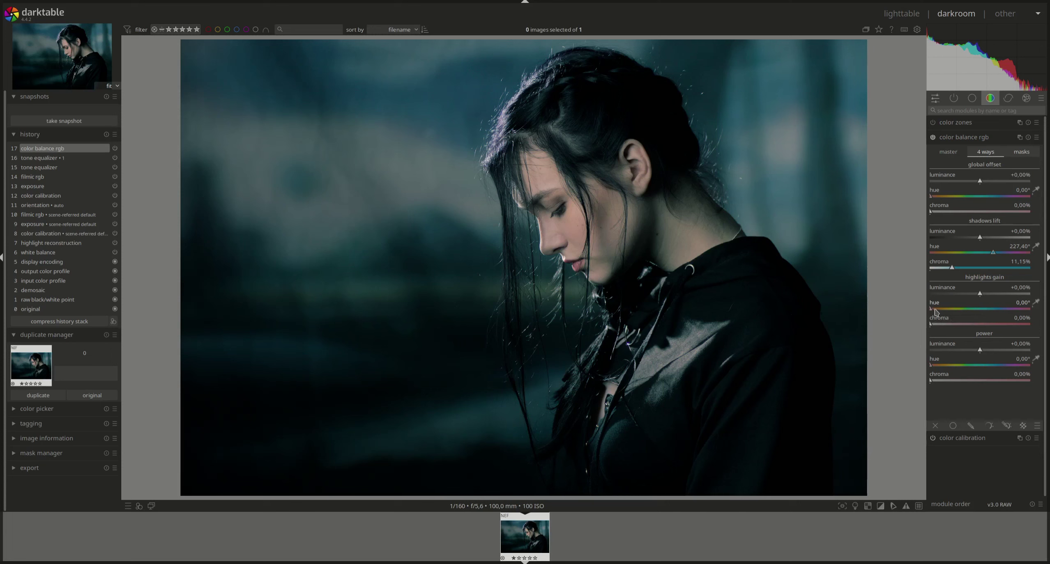
Step: Tint the highlights purple with a highlights gain hue of 299.99° and chroma of 2.74%
{"action": "left_click_drag", "start_coordinate": [931, 311], "coordinate": [1011, 320]}
{"action": "left_click_drag", "start_coordinate": [932, 328], "coordinate": [968, 326]}
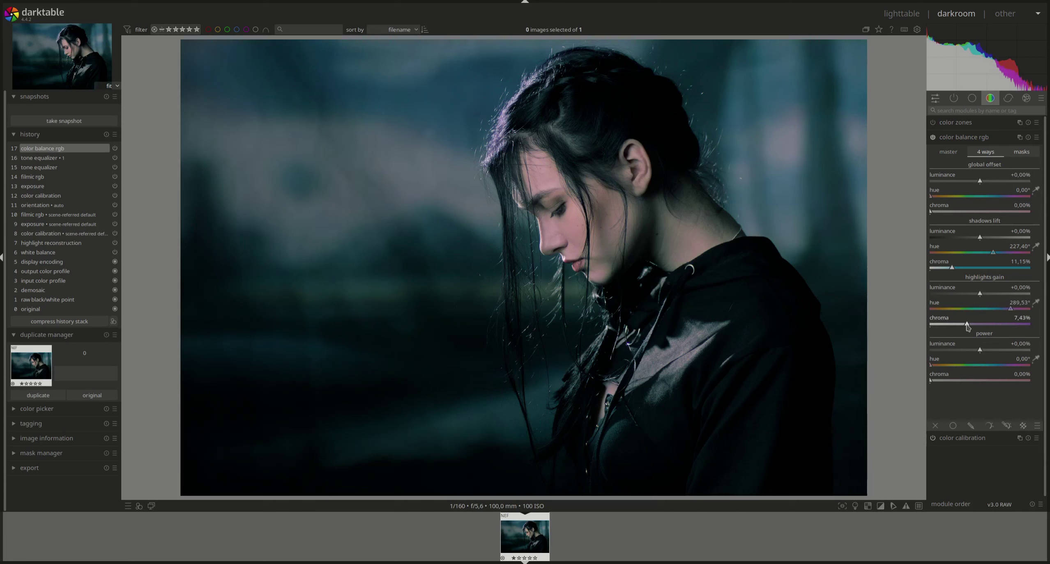
{"action": "mouse_move", "coordinate": [1012, 311]}
{"action": "left_mouse_down"}
{"action": "mouse_move", "coordinate": [970, 326]}
{"action": "mouse_move", "coordinate": [1003, 327]}
{"action": "mouse_move", "coordinate": [1008, 310]}
{"action": "mouse_move", "coordinate": [1042, 316]}
{"action": "mouse_move", "coordinate": [943, 327]}
{"action": "left_mouse_up"}
{"action": "left_click", "coordinate": [1002, 327]}
{"action": "left_click", "coordinate": [943, 327]}
Step: Pick the power hue automatically from the whole image and compress the history stack
{"action": "left_click", "coordinate": [1037, 360]}
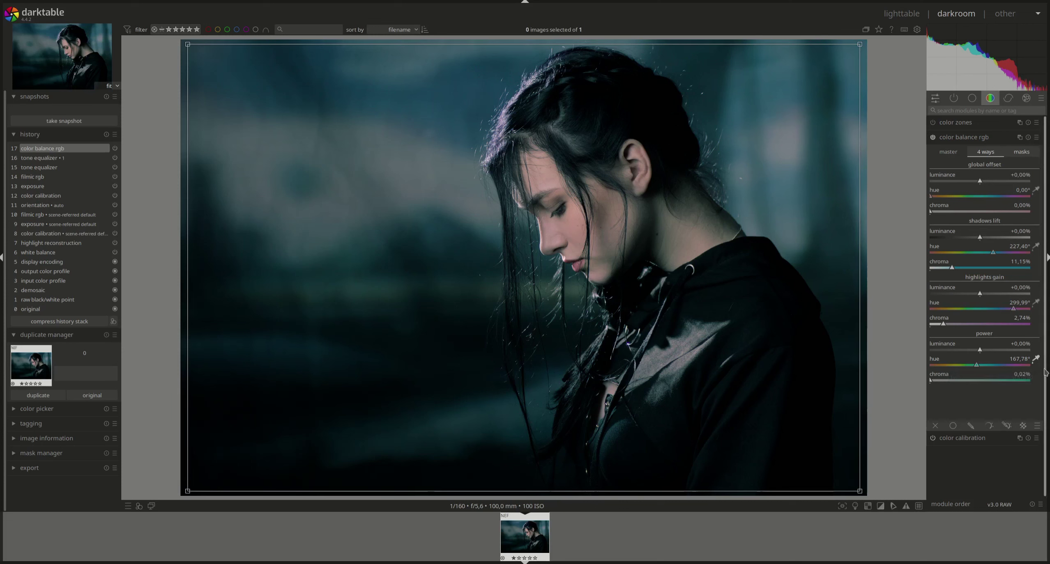
{"action": "left_click", "coordinate": [1037, 359]}
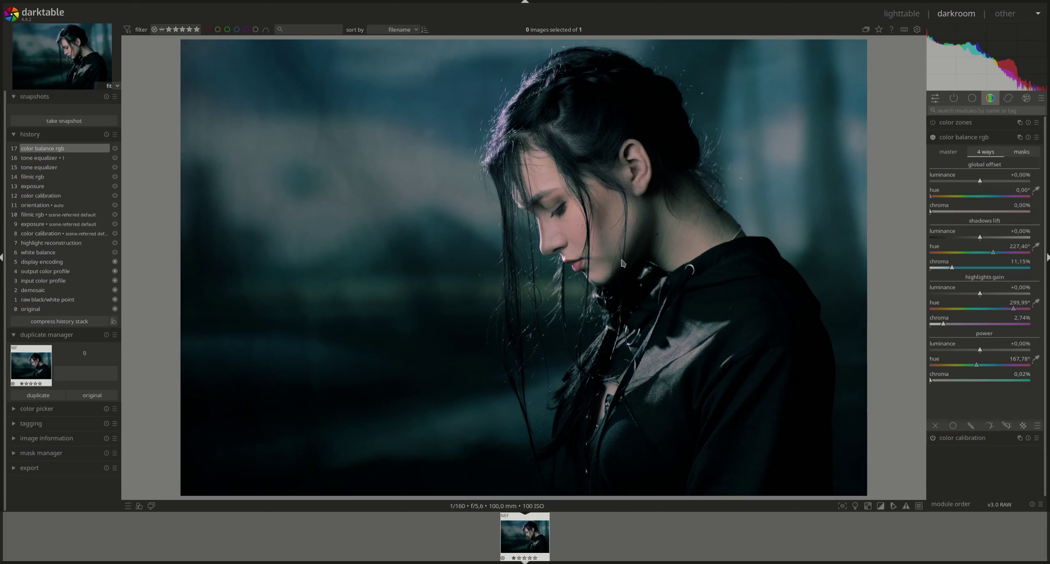
{"action": "left_click", "coordinate": [69, 321]}
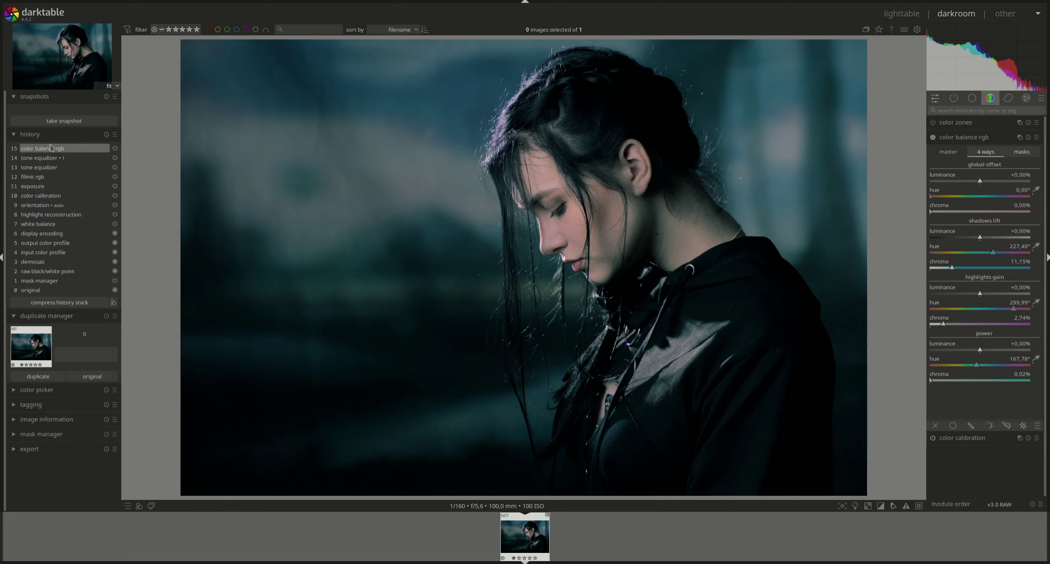
Step: Compare the photo before and after color balance rgb in the history, ending on the graded state with the module collapsed
{"action": "left_click", "coordinate": [40, 158]}
{"action": "left_click", "coordinate": [46, 150]}
{"action": "left_click", "coordinate": [966, 137]}
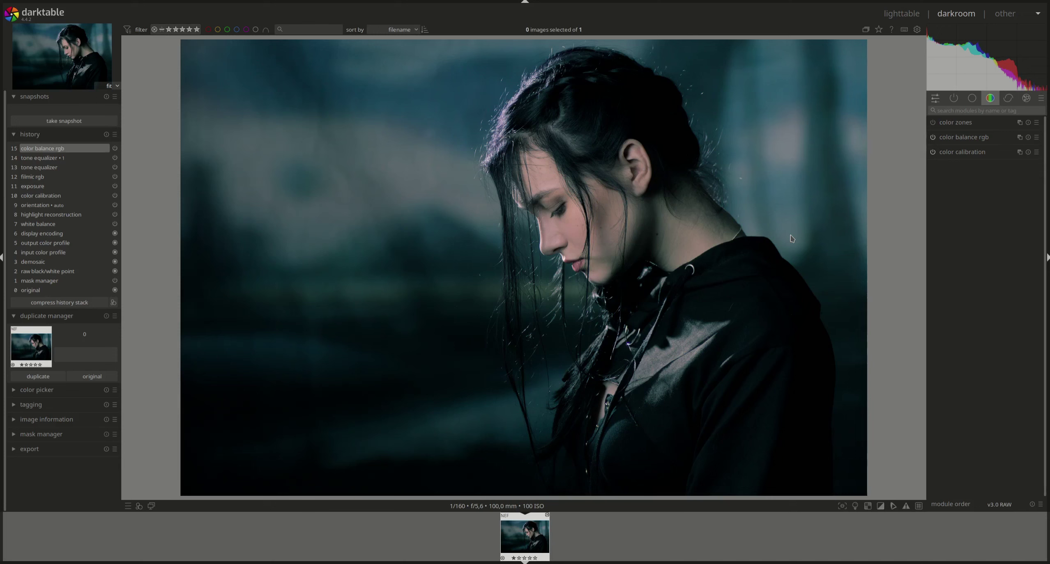
Step: In color balance rgb's master settings, set linear chroma grading to 10% for the highlights and 20% for the mid-tones
{"action": "left_click", "coordinate": [967, 138]}
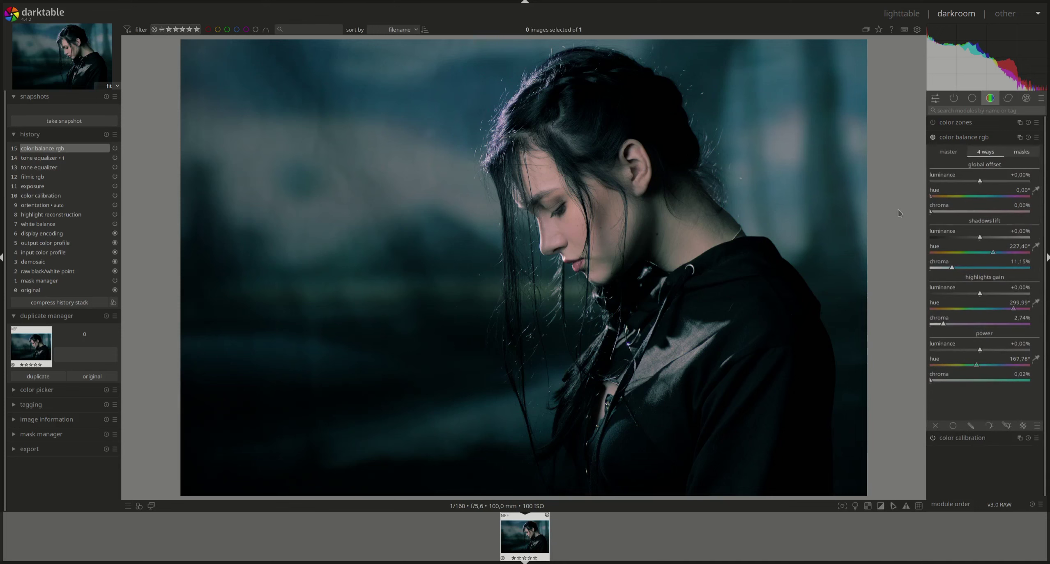
{"action": "left_click", "coordinate": [948, 151]}
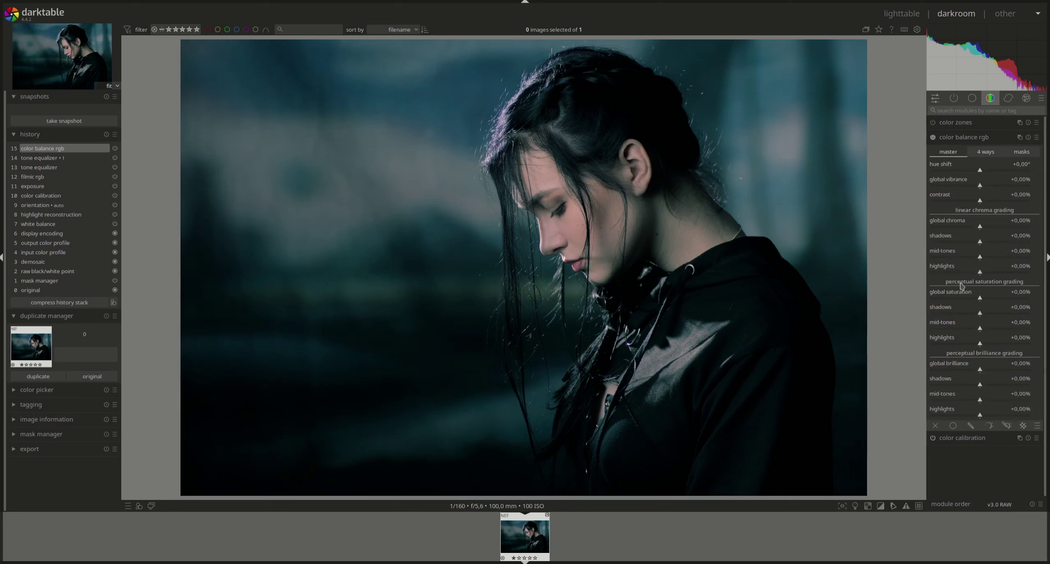
{"action": "right_click", "coordinate": [1021, 269]}
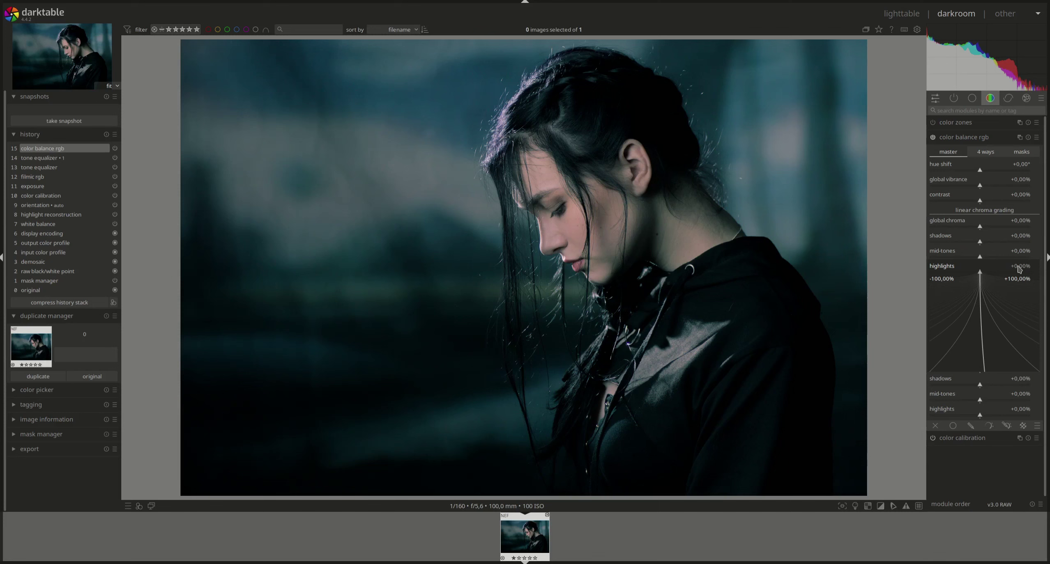
{"action": "type", "text": "10"}
{"action": "key", "text": "Return"}
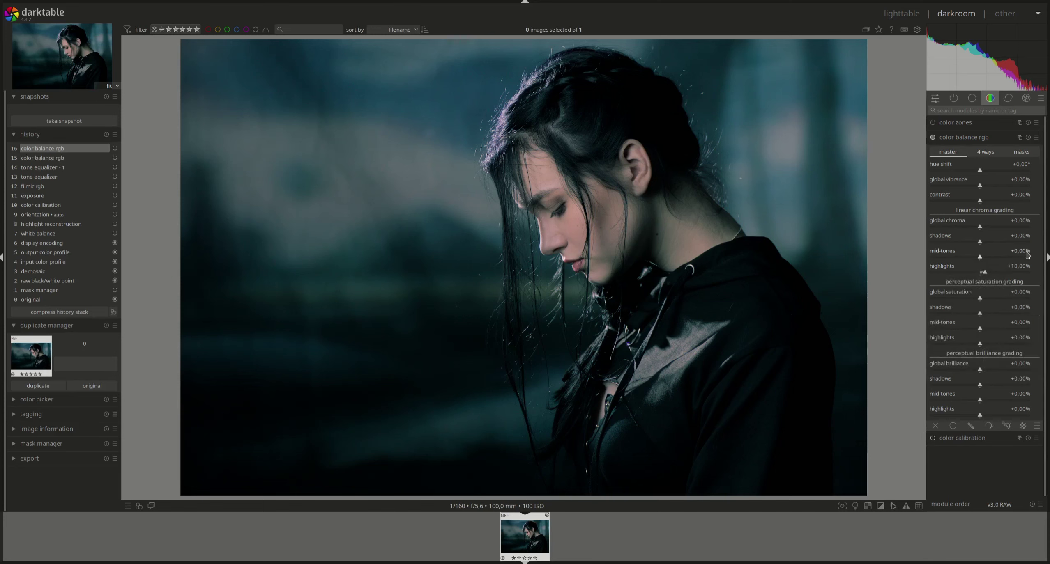
{"action": "right_click", "coordinate": [1027, 254]}
{"action": "type", "text": "20"}
{"action": "key", "text": "Return"}
Step: Try a shadows value of 20% in linear chroma grading and settle on 10%
{"action": "right_click", "coordinate": [1021, 236]}
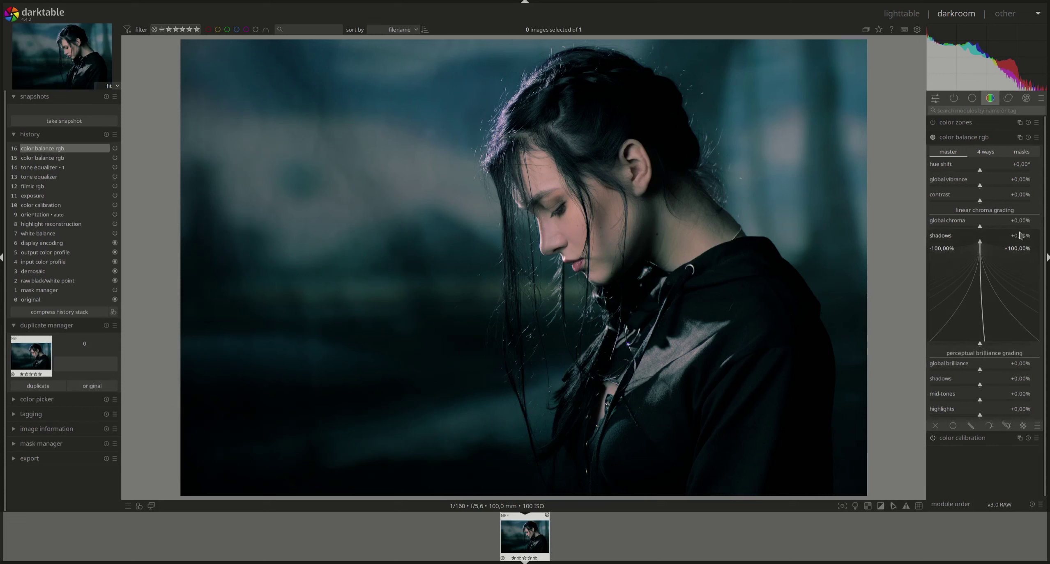
{"action": "type", "text": "20"}
{"action": "key", "text": "Return"}
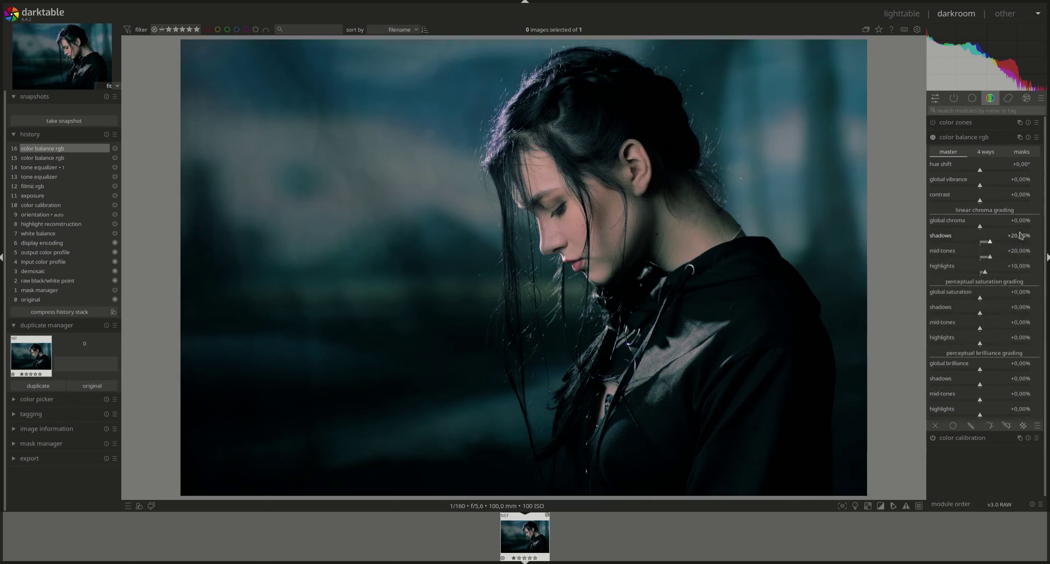
{"action": "right_click", "coordinate": [1018, 239]}
{"action": "type", "text": "1"}
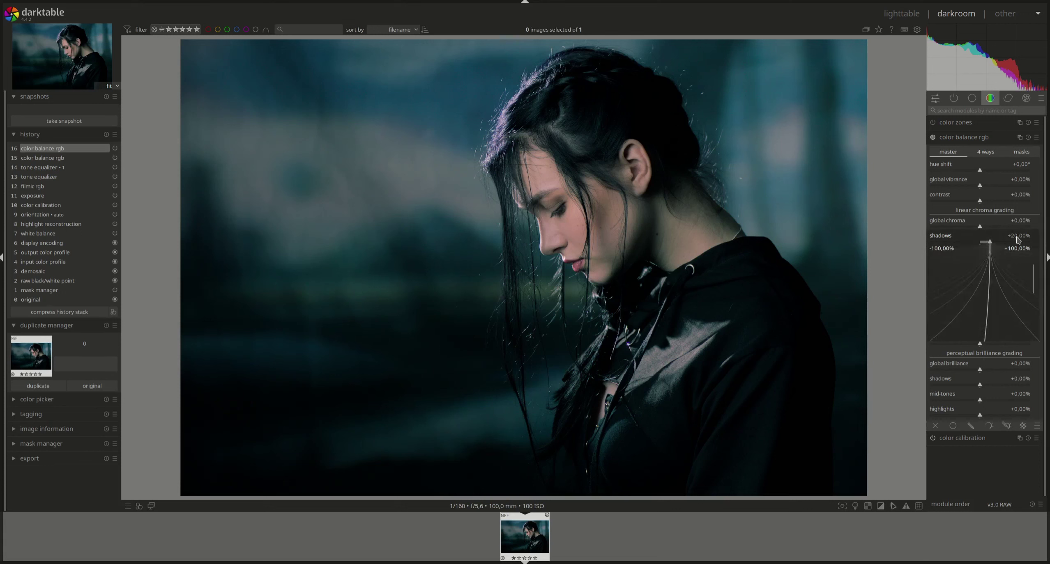
{"action": "type", "text": "0"}
{"action": "key", "text": "Return"}
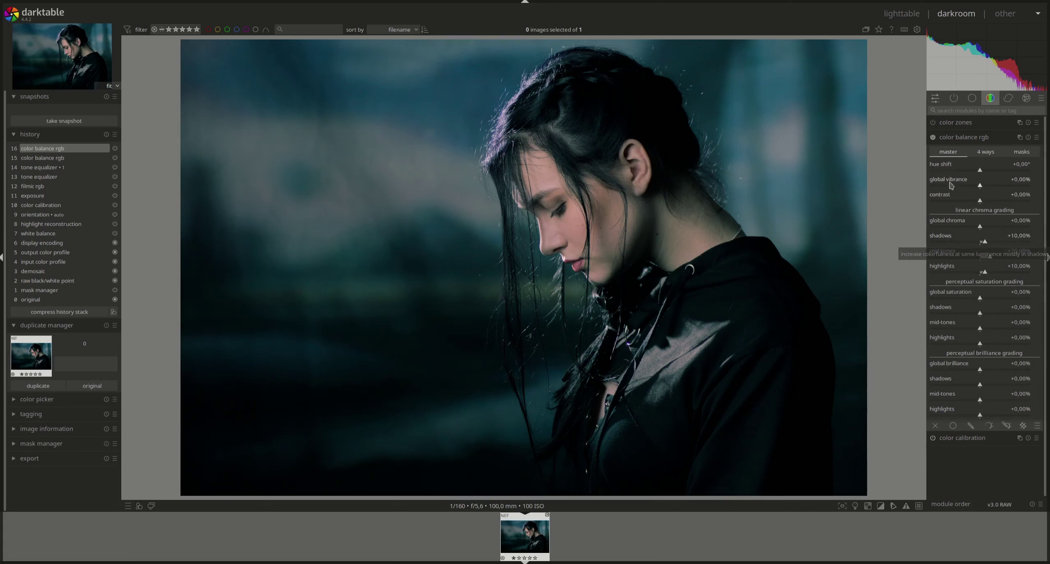
Step: Compare the photo before and after the chroma grading in the history, ending on the newest state with color balance rgb collapsed
{"action": "left_click", "coordinate": [85, 157]}
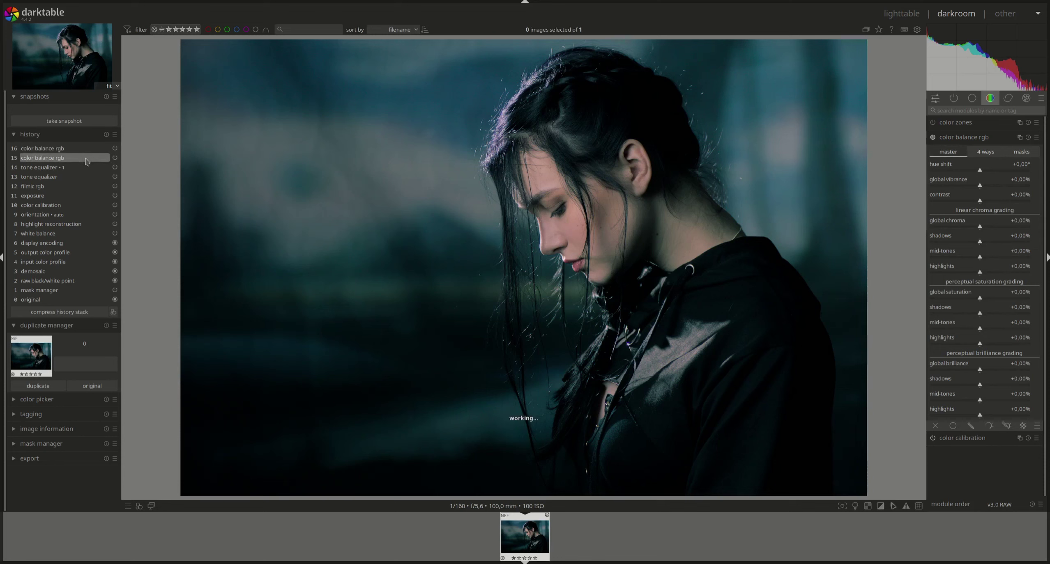
{"action": "left_click", "coordinate": [85, 149]}
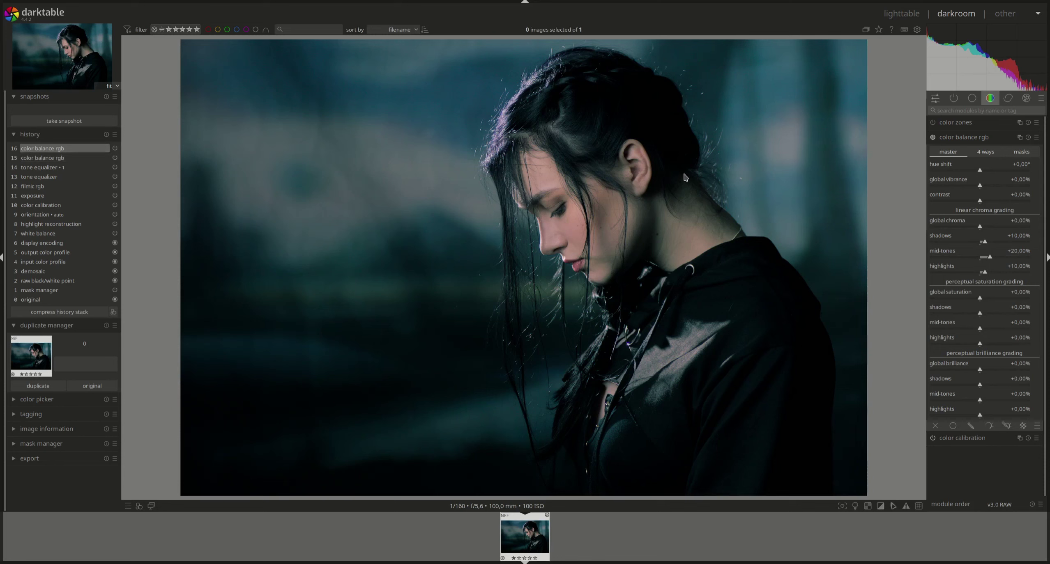
{"action": "left_click", "coordinate": [959, 140]}
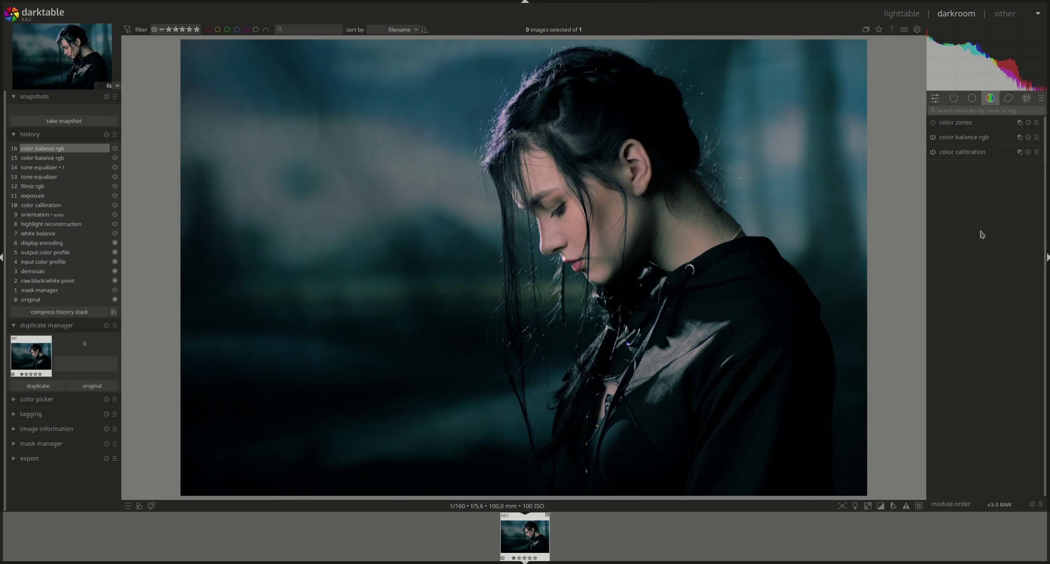
Step: Enable denoise (profiled) in wavelets auto mode while viewing the face up close, and return to the full image with the module collapsed
{"action": "left_click", "coordinate": [1008, 101]}
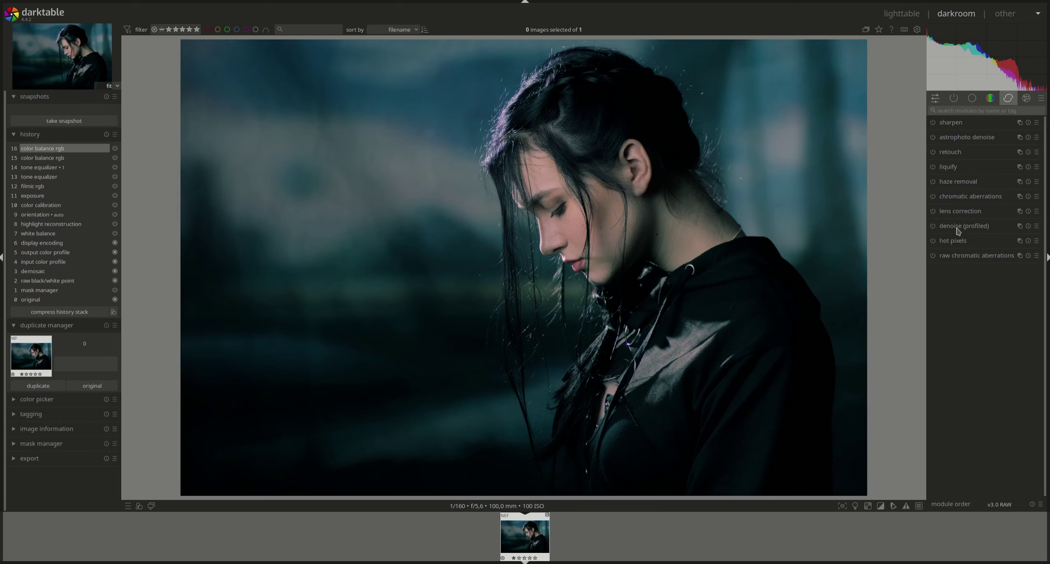
{"action": "scroll", "coordinate": [414, 204], "scroll_direction": "up", "scroll_amount": 5}
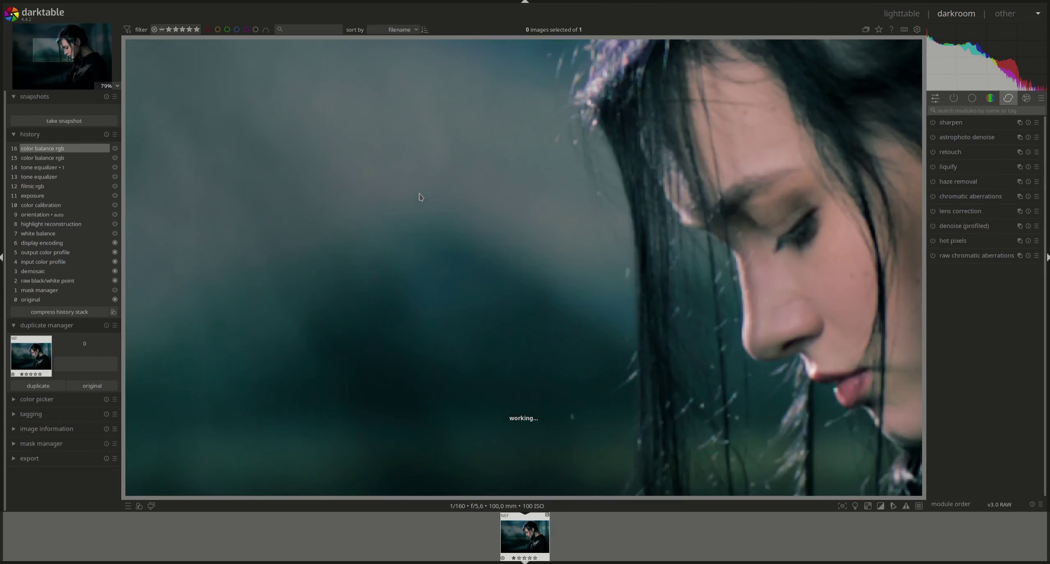
{"action": "left_click", "coordinate": [956, 226]}
{"action": "left_click", "coordinate": [933, 228]}
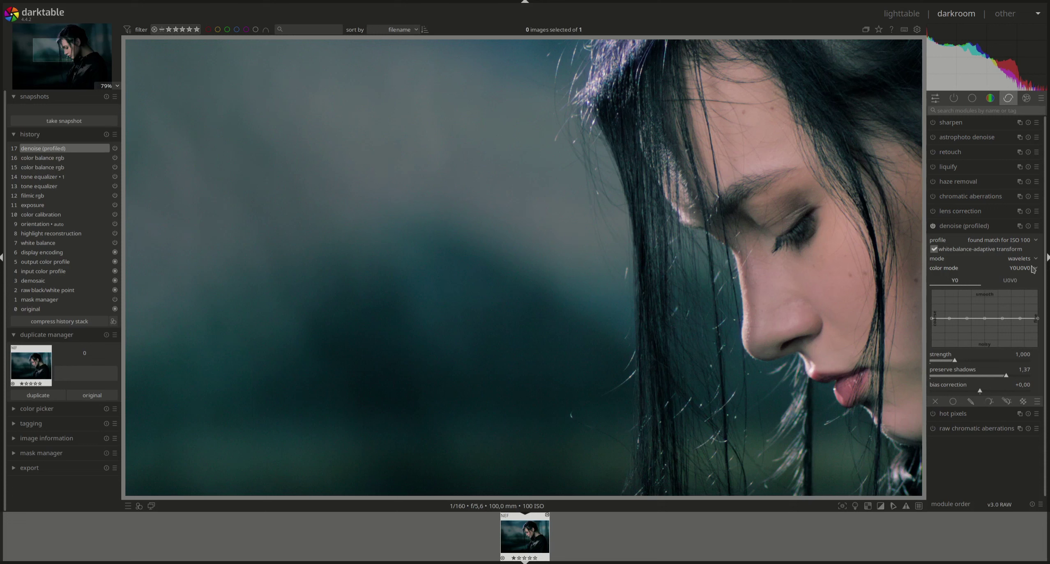
{"action": "left_click", "coordinate": [1034, 265]}
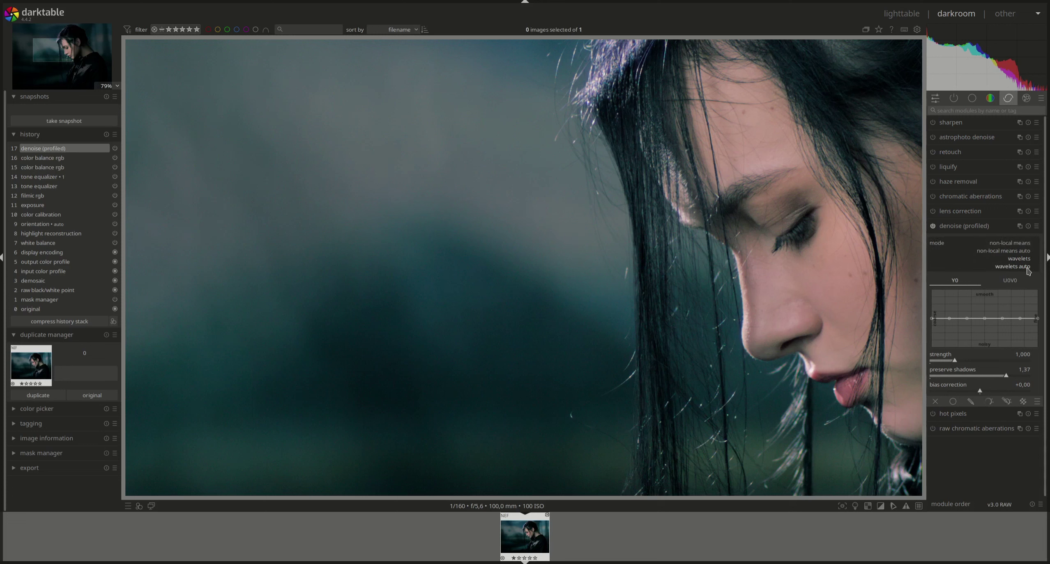
{"action": "left_click", "coordinate": [1027, 268]}
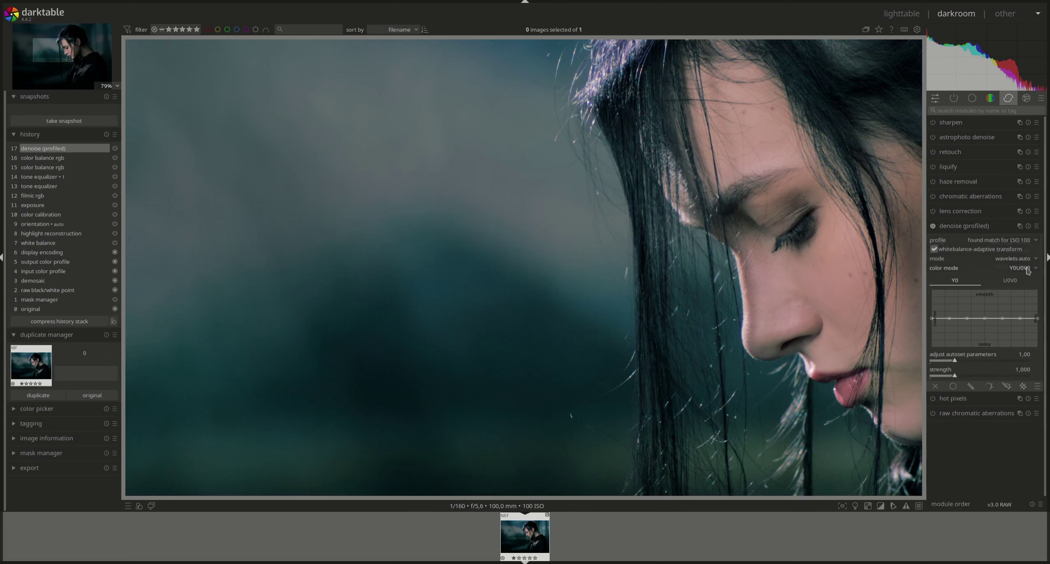
{"action": "left_click", "coordinate": [963, 227]}
{"action": "scroll", "coordinate": [663, 218], "scroll_direction": "down", "scroll_amount": 2}
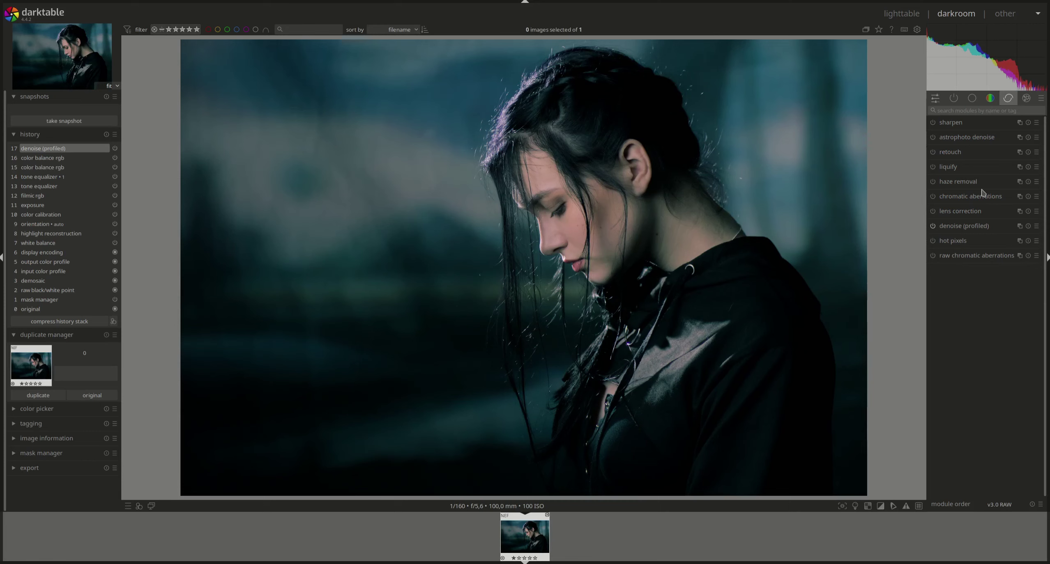
Step: Find the diffuse or sharpen module, enable it with the denoise: fine preset, and collapse it
{"action": "left_click", "coordinate": [966, 109]}
{"action": "type", "text": "diffuse"}
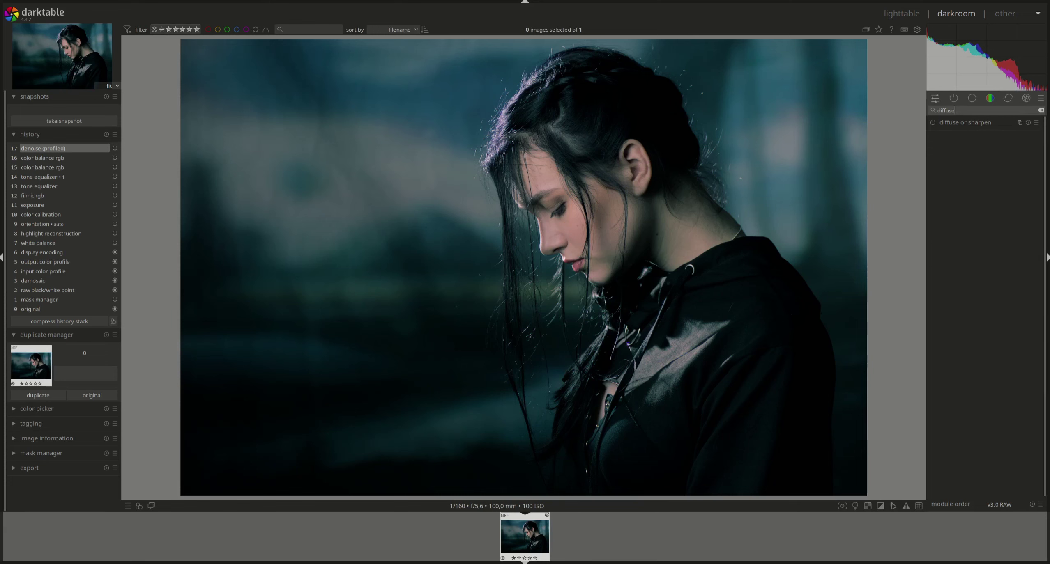
{"action": "left_click", "coordinate": [933, 122]}
{"action": "left_click", "coordinate": [957, 128]}
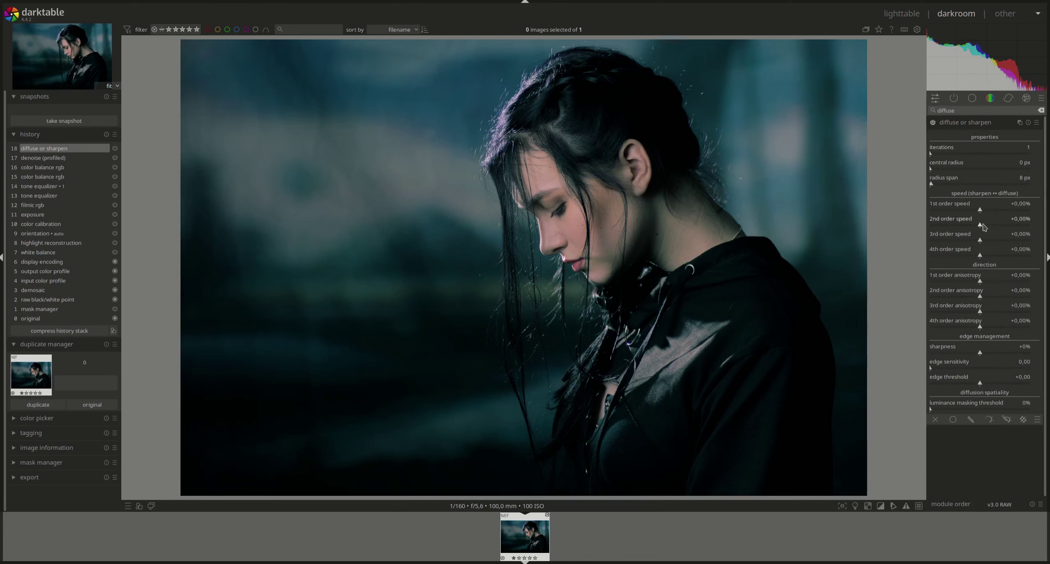
{"action": "right_click", "coordinate": [971, 128]}
{"action": "left_click", "coordinate": [916, 157]}
{"action": "scroll", "coordinate": [963, 124], "scroll_direction": "down", "scroll_amount": 3}
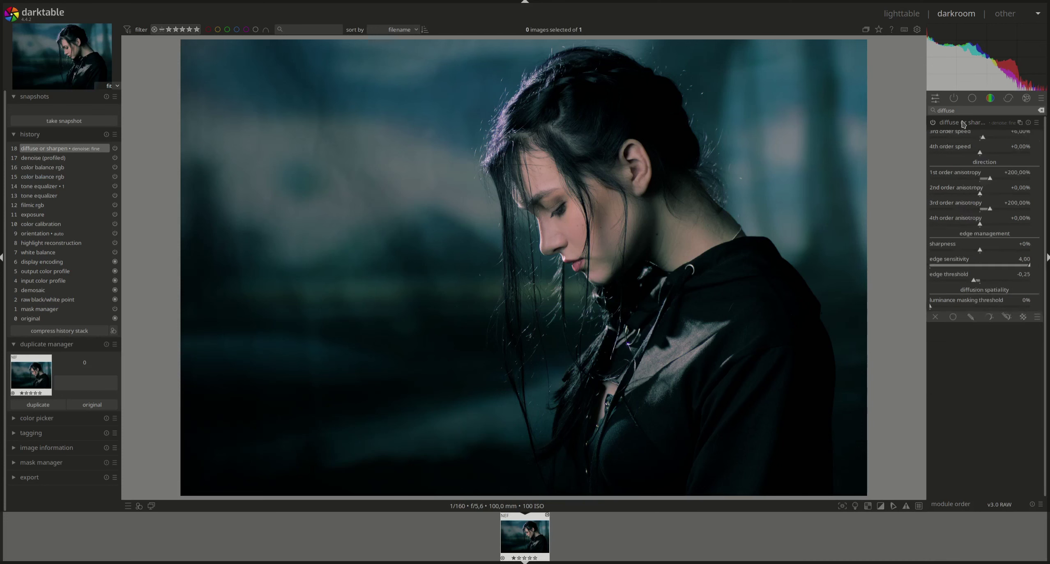
{"action": "left_click", "coordinate": [962, 124]}
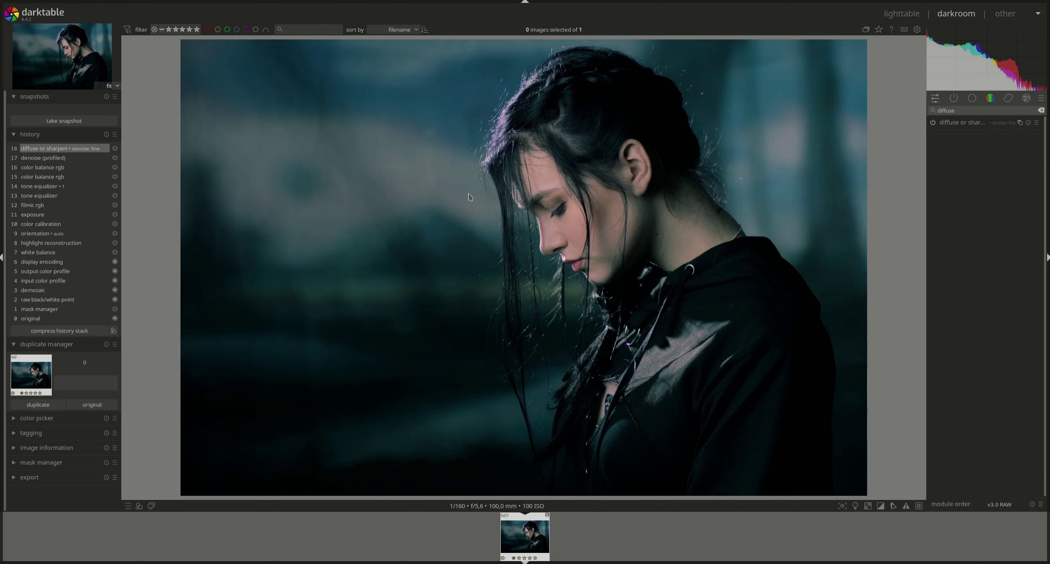
Step: Add a second instance of diffuse or sharpen and apply the local contrast preset to it
{"action": "right_click", "coordinate": [1020, 122]}
{"action": "right_click", "coordinate": [961, 124]}
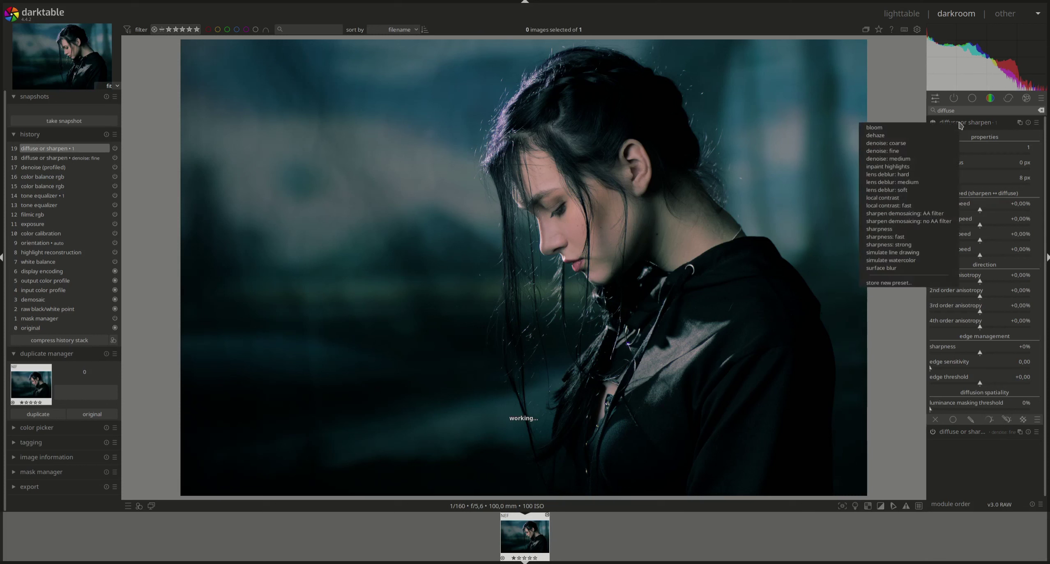
{"action": "left_click", "coordinate": [913, 201]}
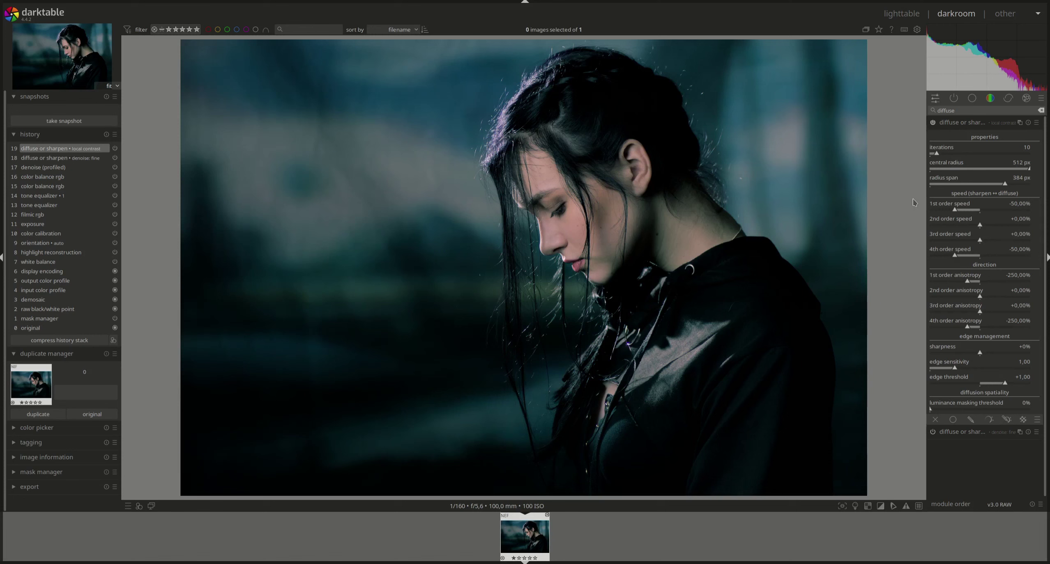
Step: Try 8 iterations for the local contrast instance of diffuse or sharpen and settle on 6
{"action": "right_click", "coordinate": [1030, 150]}
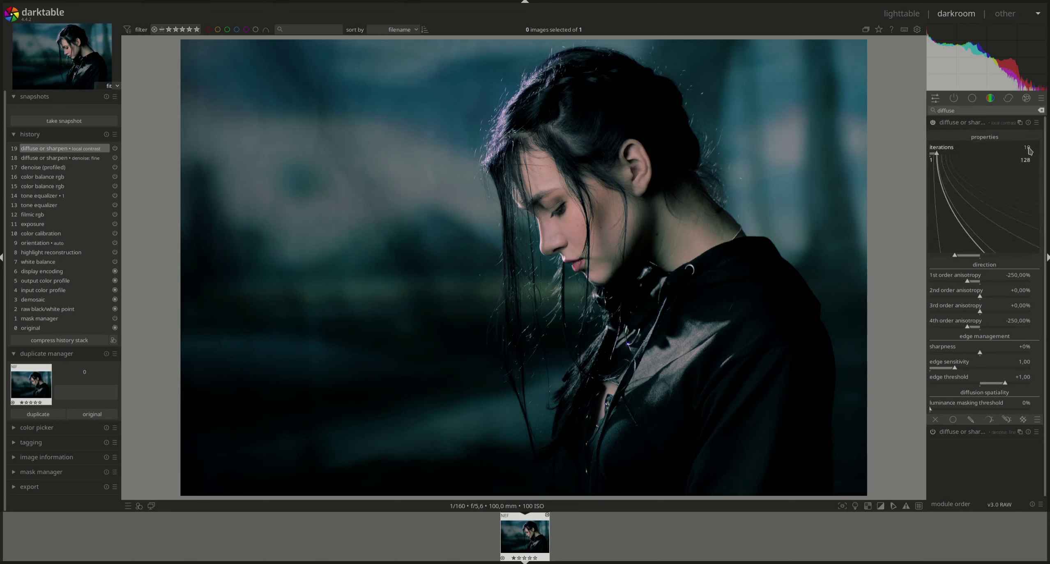
{"action": "type", "text": "8"}
{"action": "key", "text": "Return"}
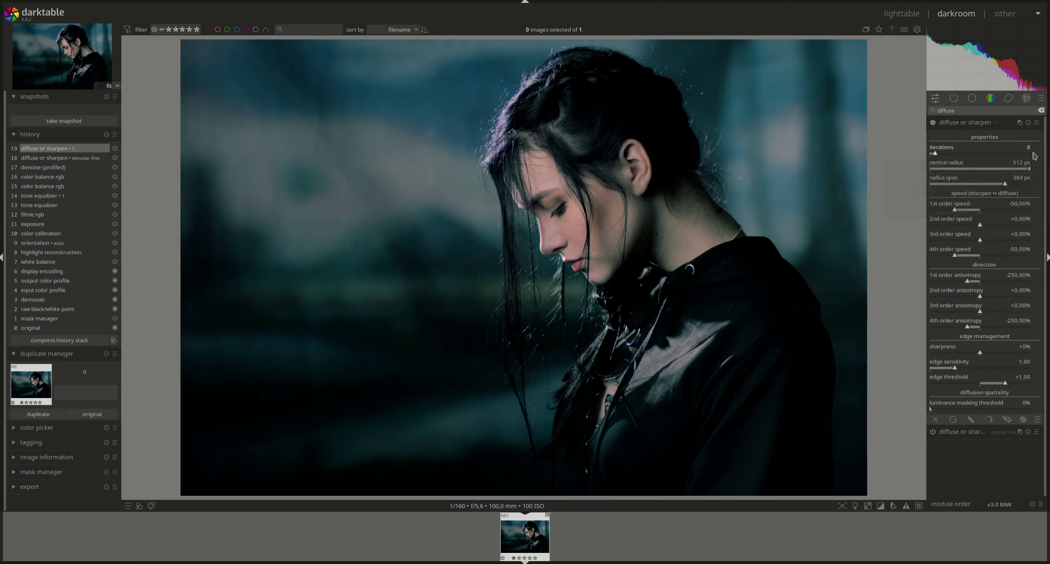
{"action": "right_click", "coordinate": [1030, 150]}
{"action": "type", "text": "6"}
{"action": "key", "text": "Return"}
Step: Compare the photo with and without the local contrast instance in the history, ending on the newest state
{"action": "left_click", "coordinate": [77, 159]}
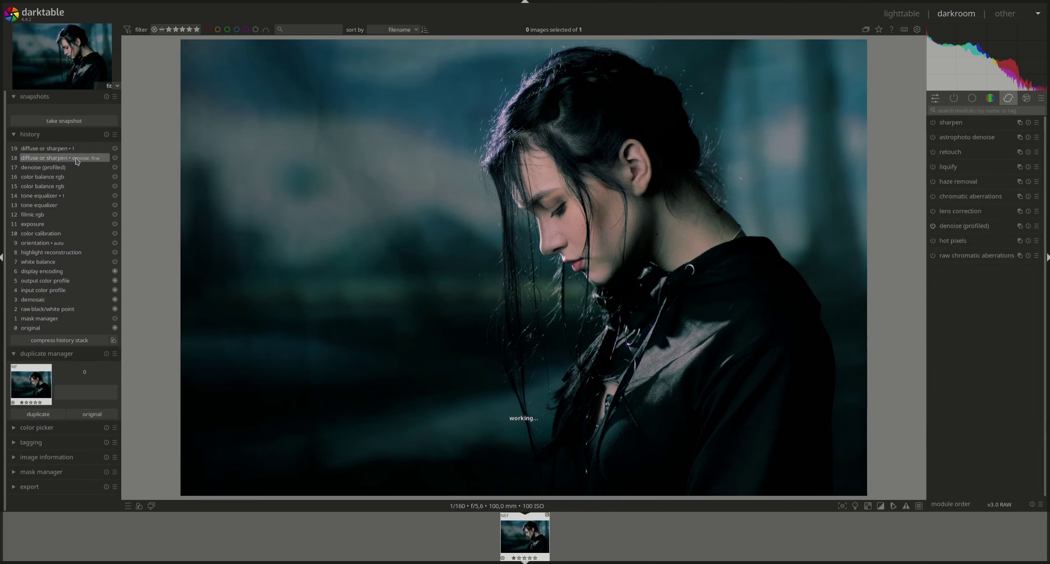
{"action": "left_click", "coordinate": [81, 149]}
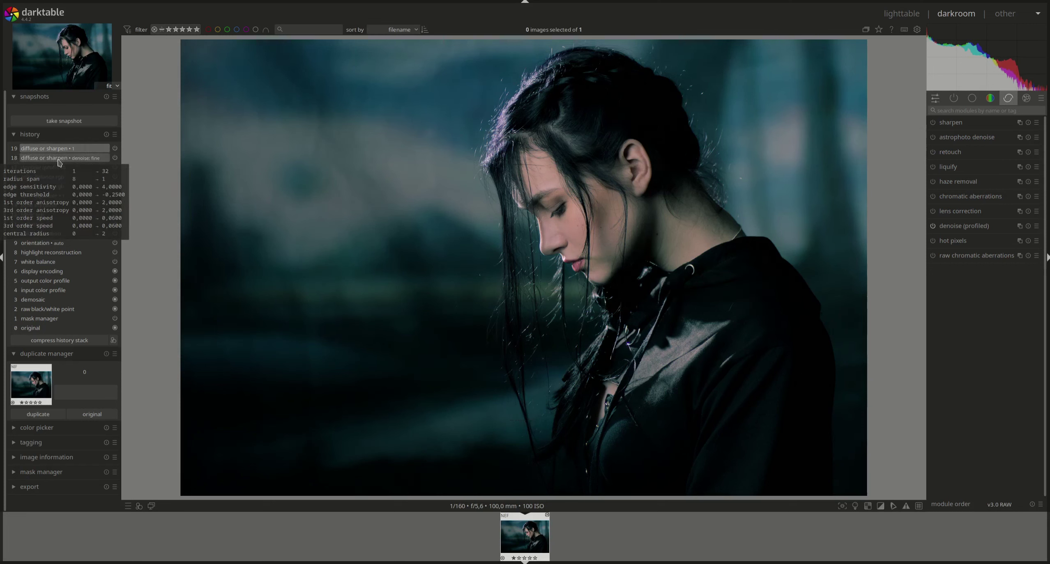
{"action": "left_click", "coordinate": [58, 160]}
{"action": "left_click", "coordinate": [62, 149]}
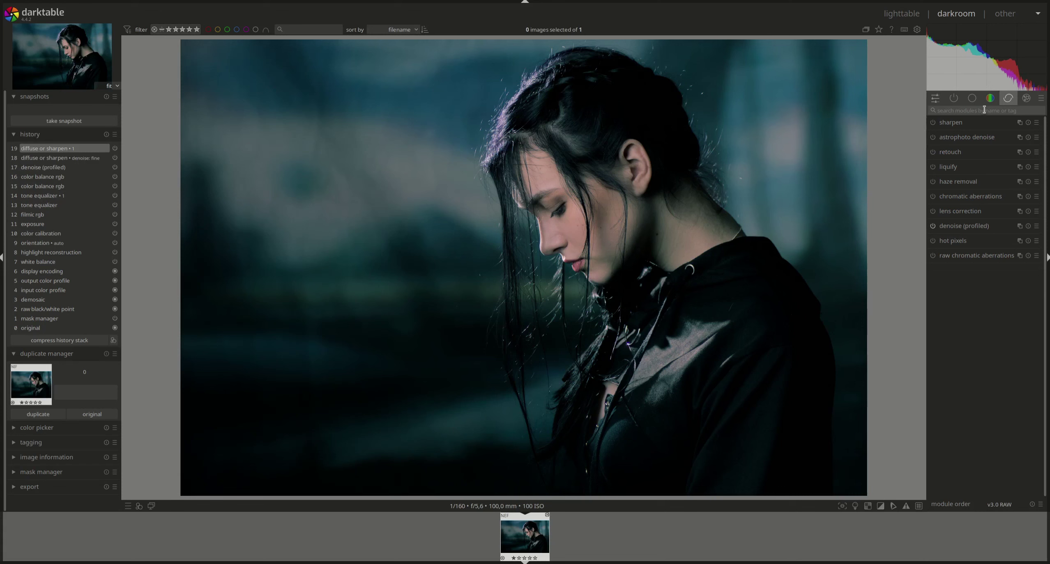
Step: Add a third diffuse or sharpen instance with the lens deblur: medium preset, compress the history stack, and collapse the module
{"action": "left_click", "coordinate": [956, 102]}
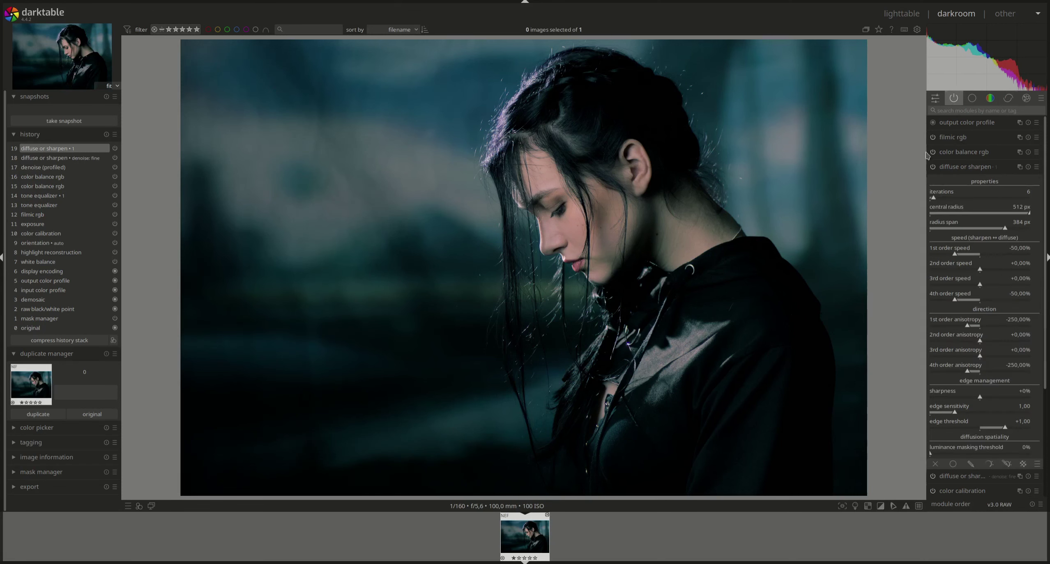
{"action": "left_click", "coordinate": [975, 168]}
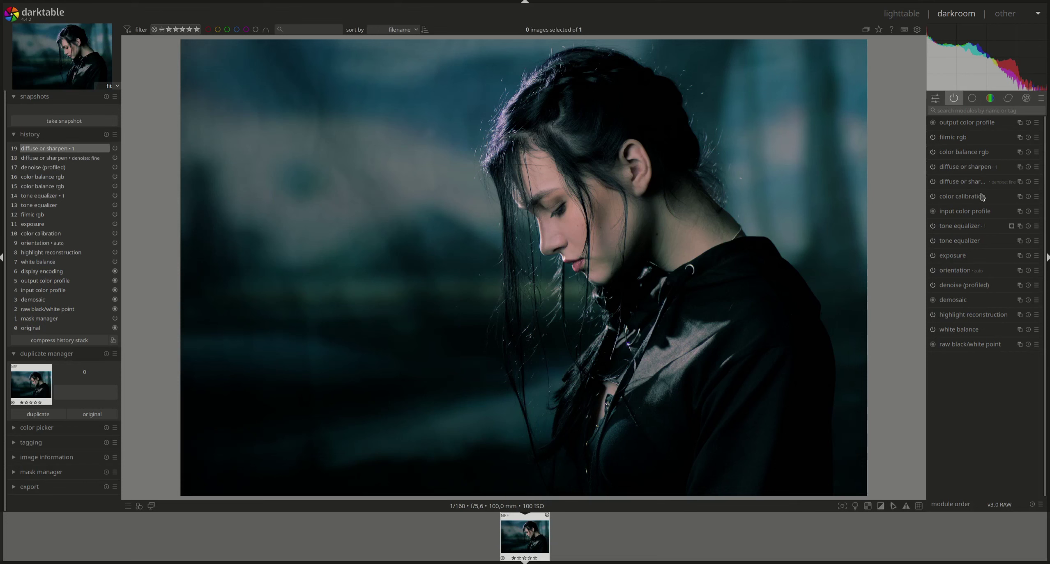
{"action": "left_click", "coordinate": [1019, 166], "text": "ctrl"}
{"action": "right_click", "coordinate": [979, 125]}
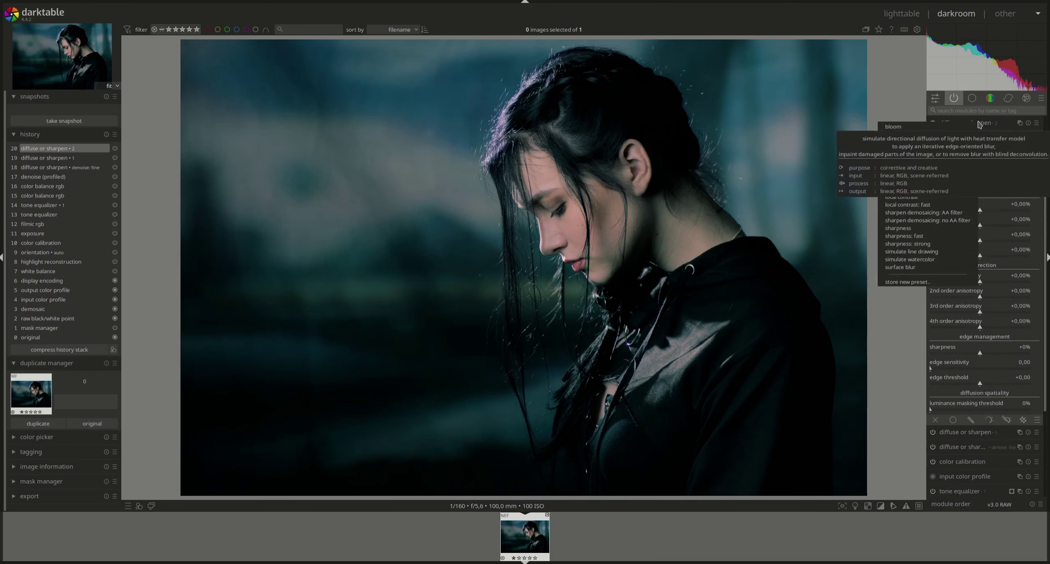
{"action": "left_click", "coordinate": [926, 181]}
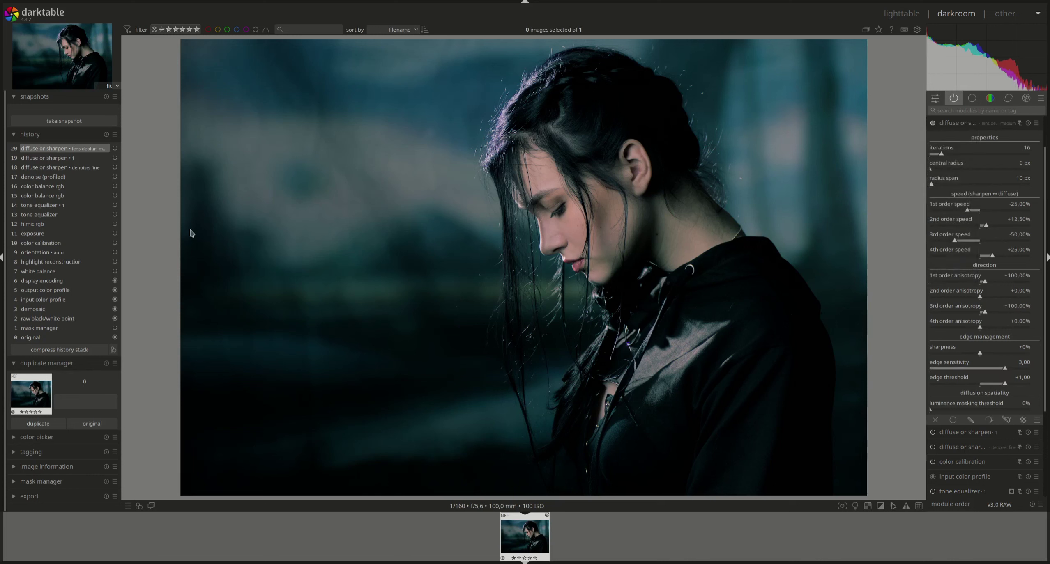
{"action": "left_click", "coordinate": [82, 352]}
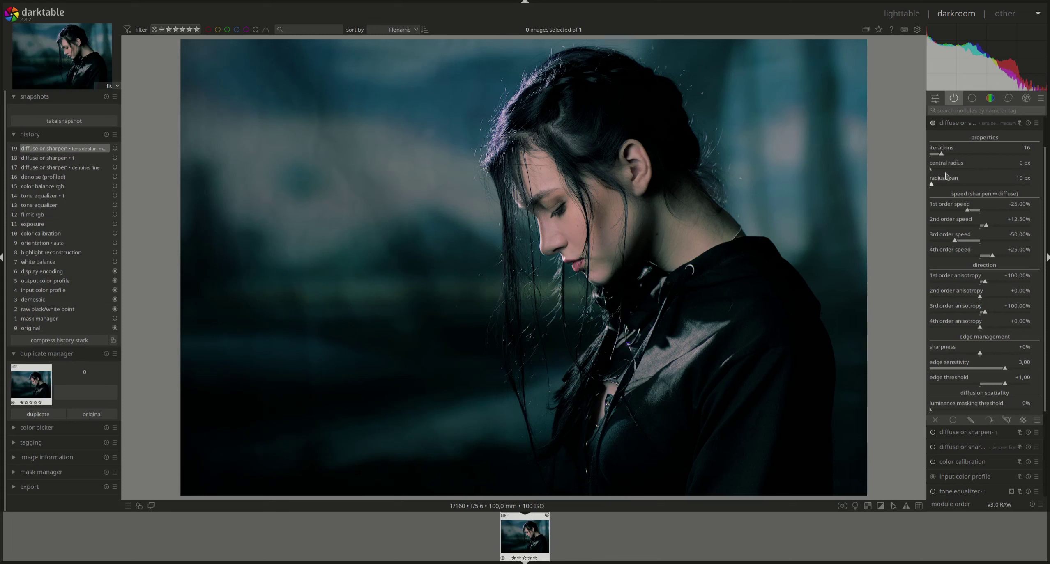
{"action": "left_click", "coordinate": [959, 124]}
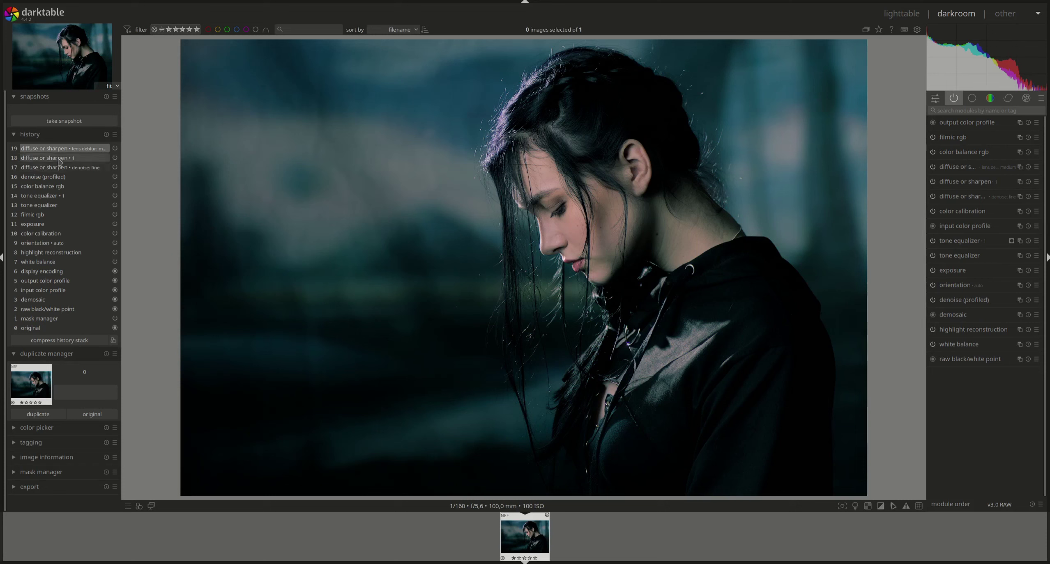
Step: Take a snapshot of the finished edit and compare it with the orientation history state by sweeping the split line across the photo
{"action": "left_click", "coordinate": [66, 121]}
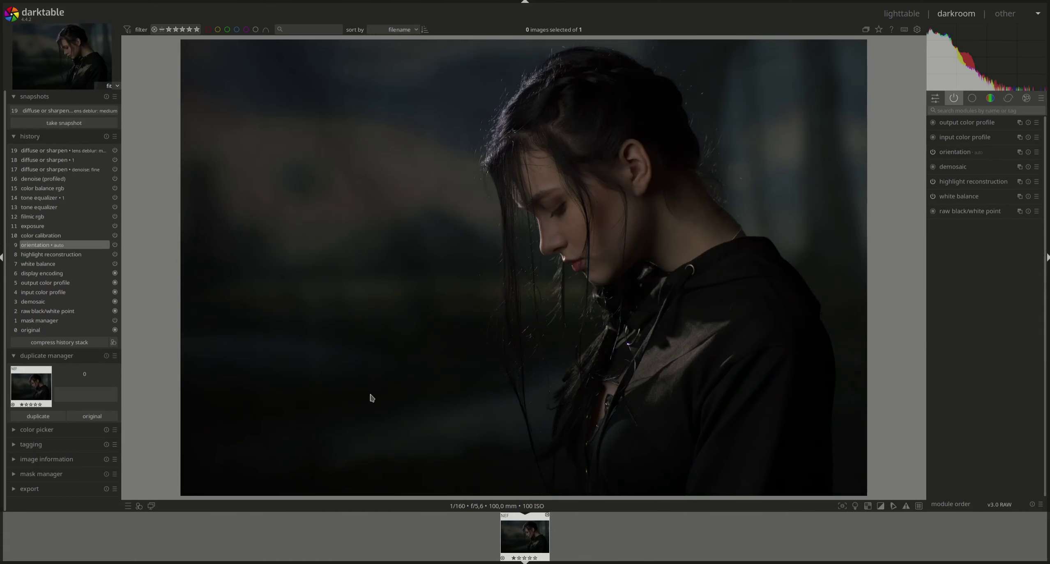
{"action": "left_click", "coordinate": [54, 112]}
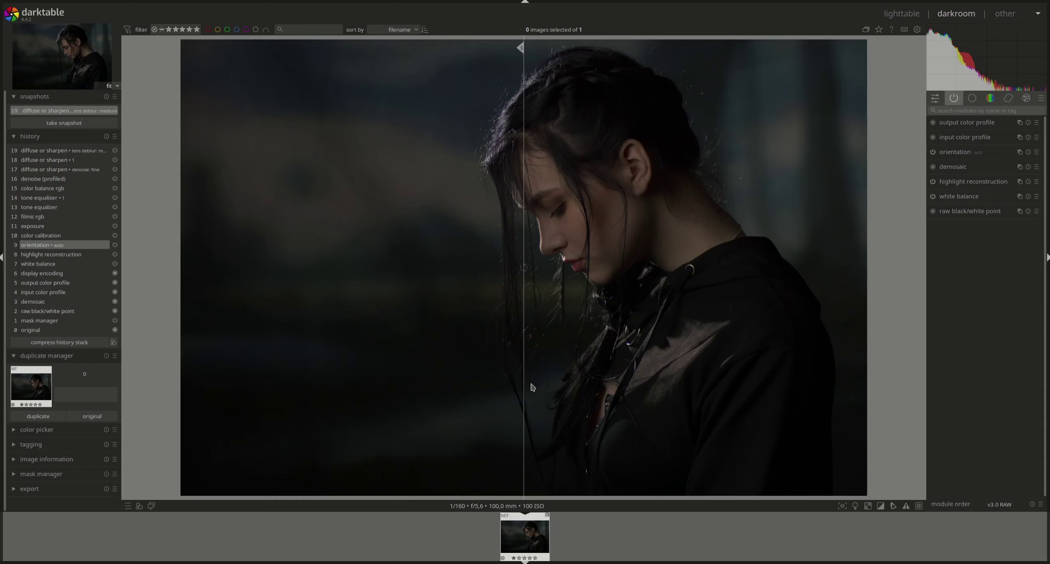
{"action": "left_click_drag", "start_coordinate": [524, 391], "coordinate": [161, 392]}
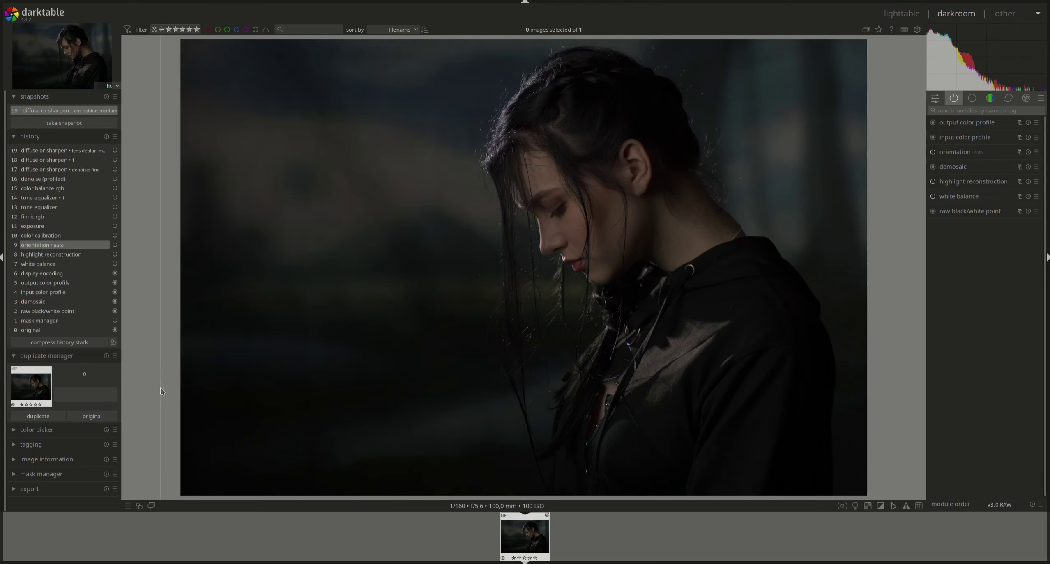
{"action": "left_click_drag", "start_coordinate": [161, 393], "coordinate": [899, 514]}
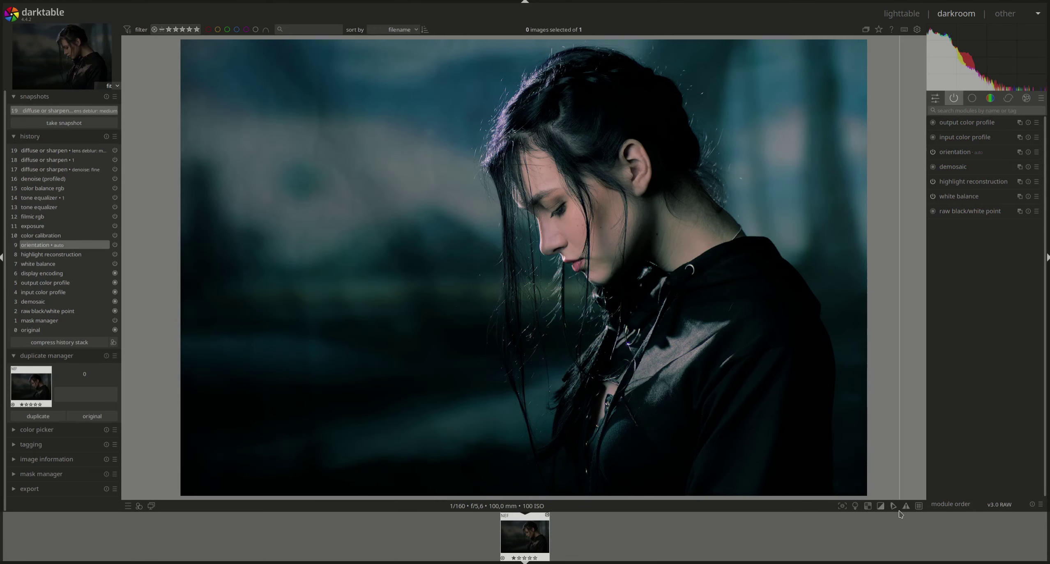
{"action": "mouse_move", "coordinate": [899, 515]}
{"action": "left_mouse_down"}
{"action": "mouse_move", "coordinate": [164, 528]}
{"action": "mouse_move", "coordinate": [895, 522]}
{"action": "mouse_move", "coordinate": [180, 518]}
{"action": "mouse_move", "coordinate": [883, 518]}
{"action": "left_mouse_up"}
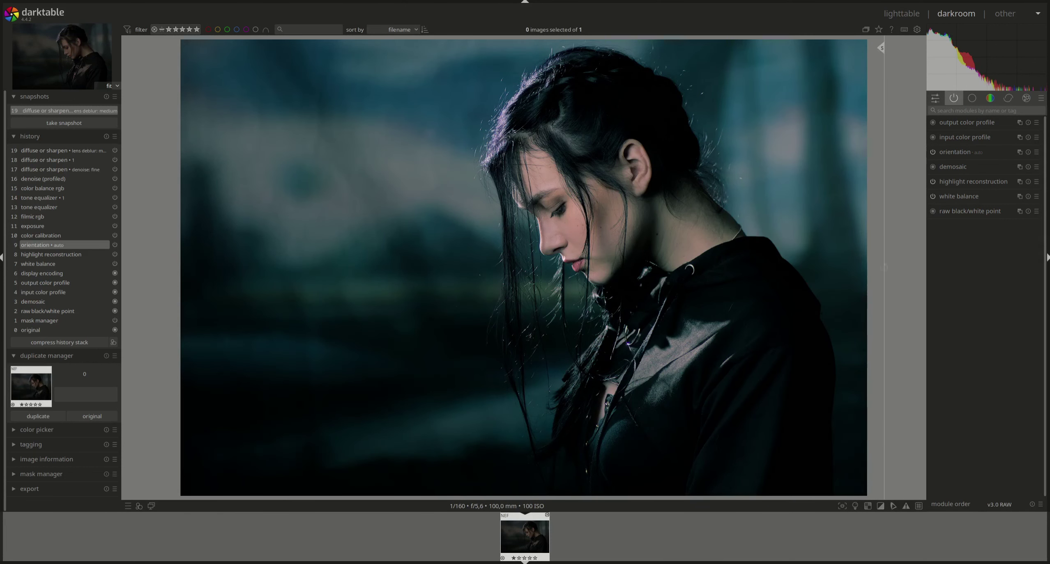